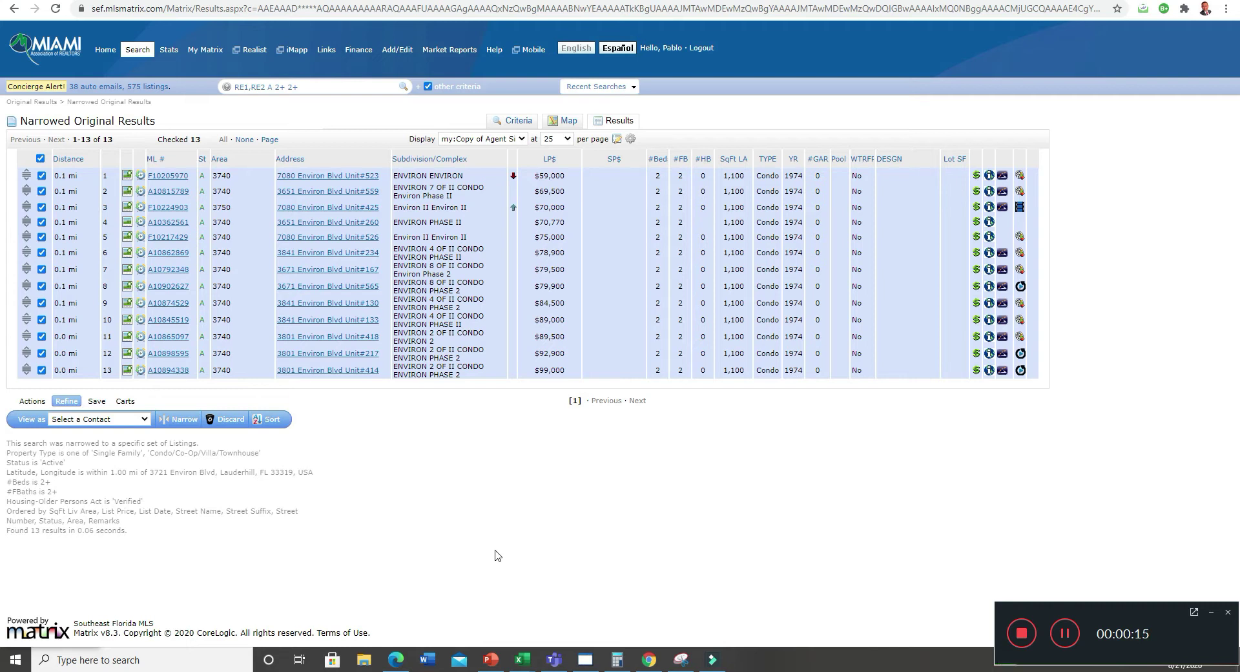
Open the full listing for 3801 Environ Blvd #414 and review its $99,000 price history.
{"action": "left_click", "coordinate": [540, 175]}
{"action": "left_click", "coordinate": [167, 371]}
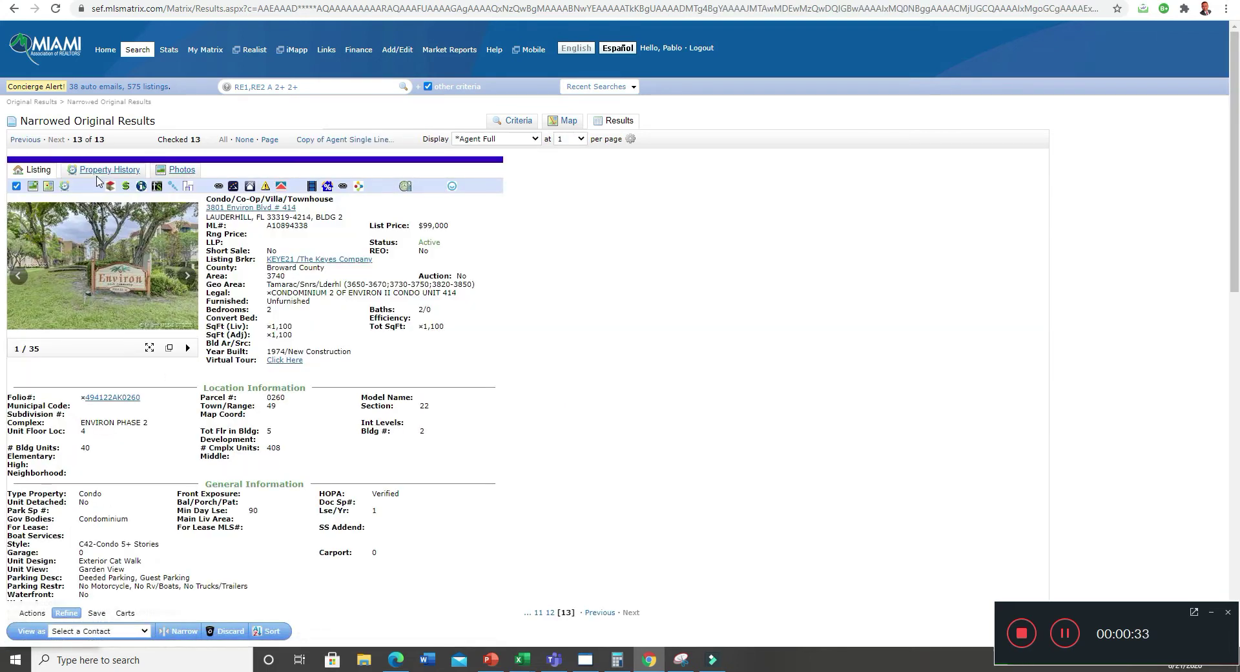
{"action": "left_click", "coordinate": [100, 169]}
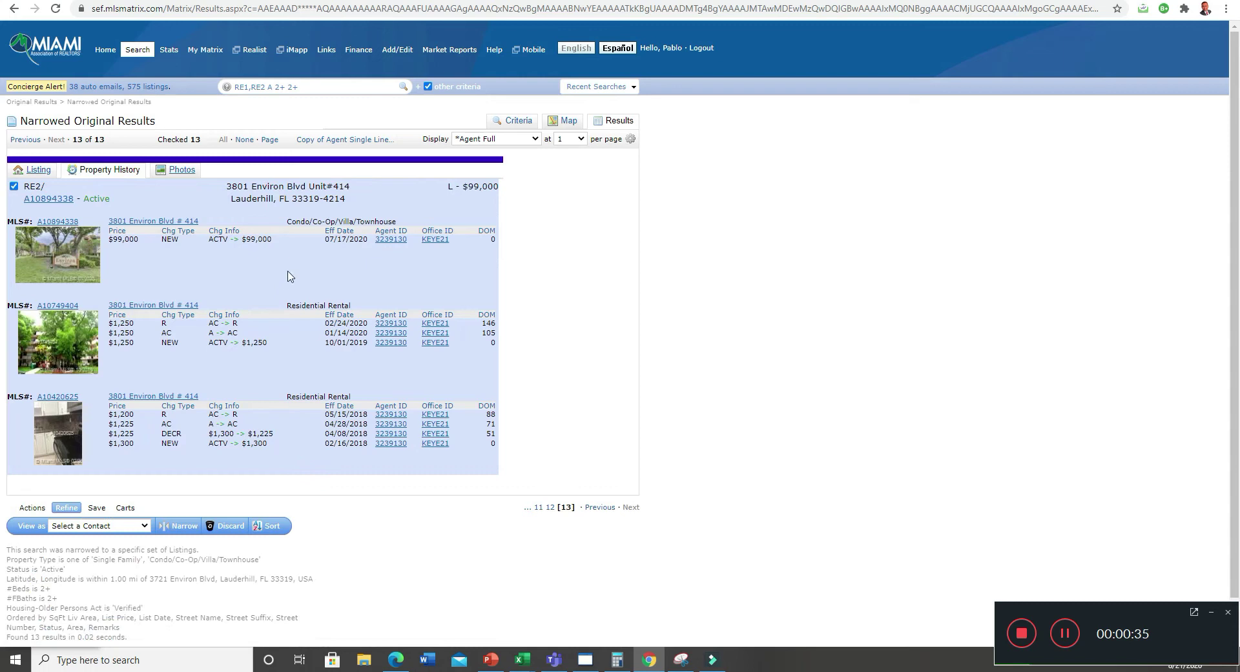
{"action": "left_click_drag", "start_coordinate": [247, 239], "coordinate": [347, 241]}
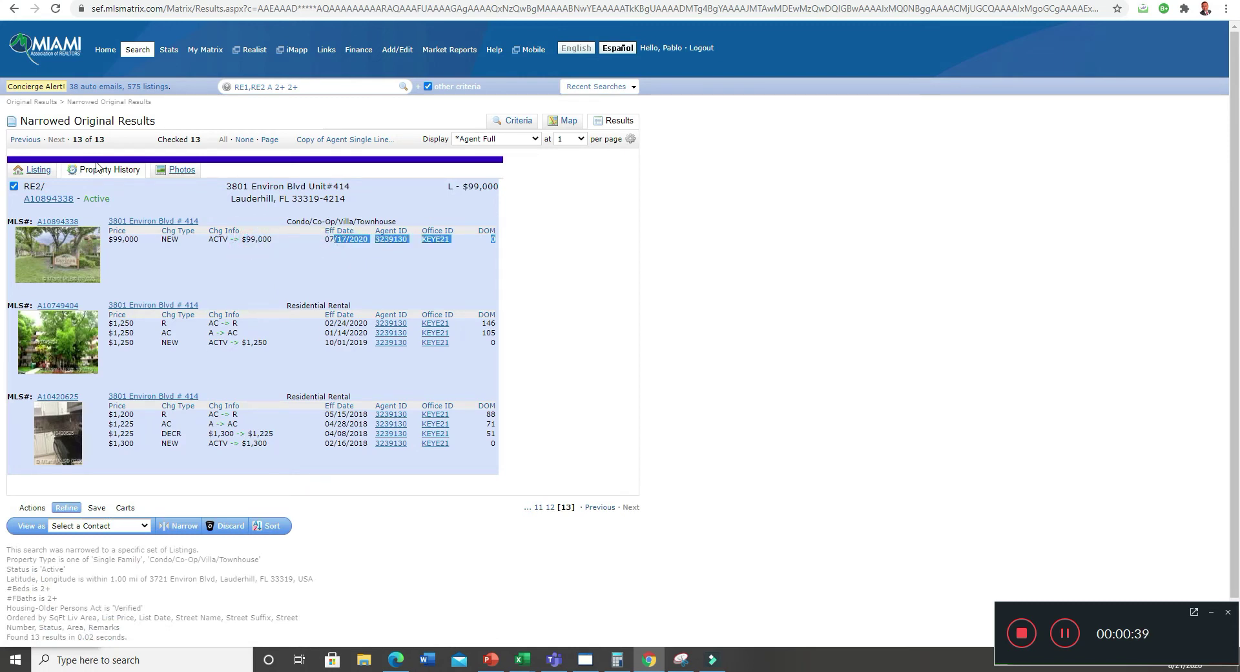
Step back through units #217, #418 and #133 to record 9, unit #130.
{"action": "left_click", "coordinate": [25, 140]}
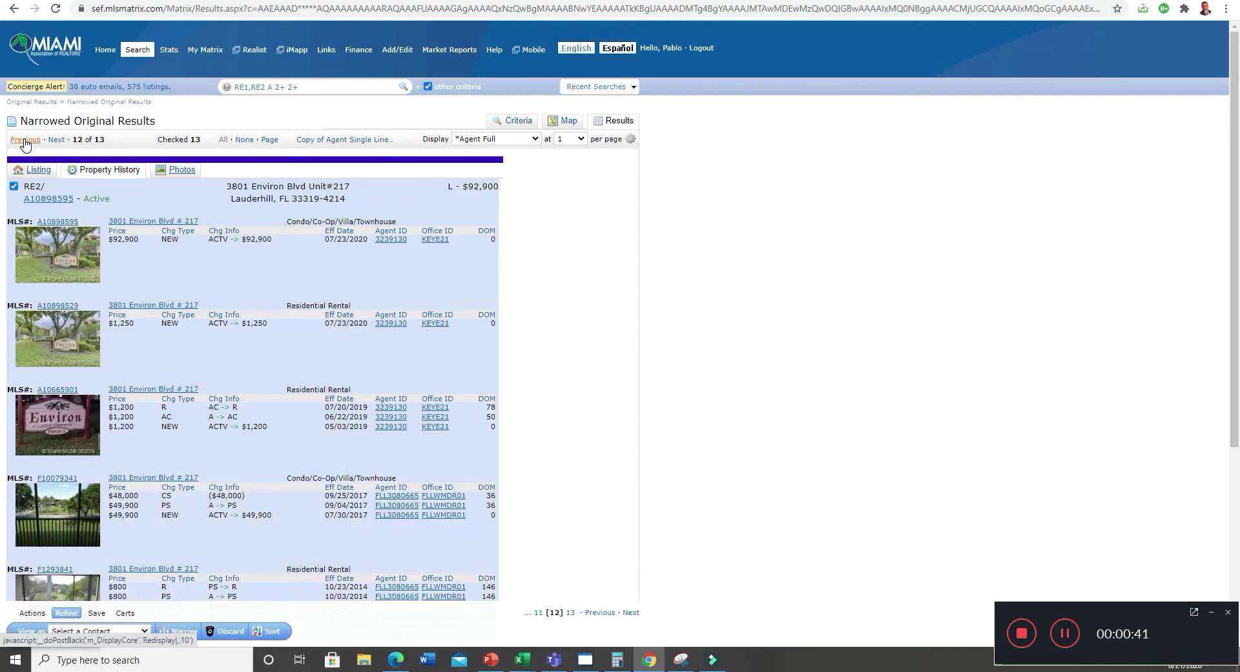
{"action": "left_click", "coordinate": [25, 140]}
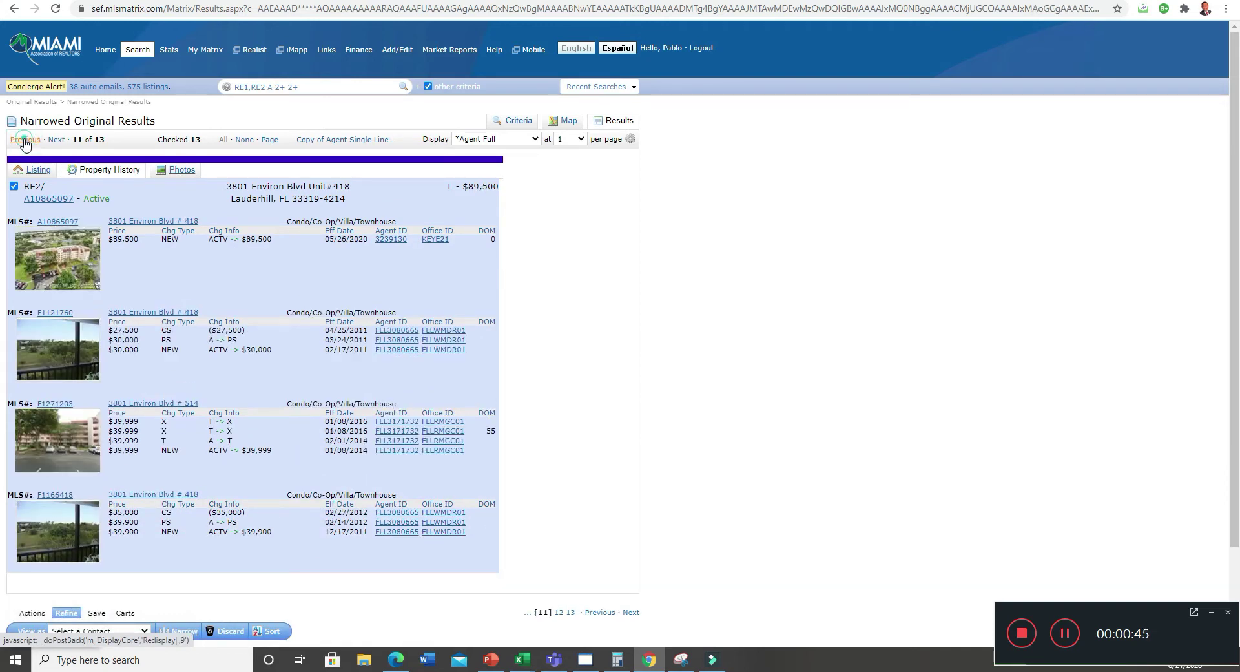
{"action": "left_click", "coordinate": [25, 141]}
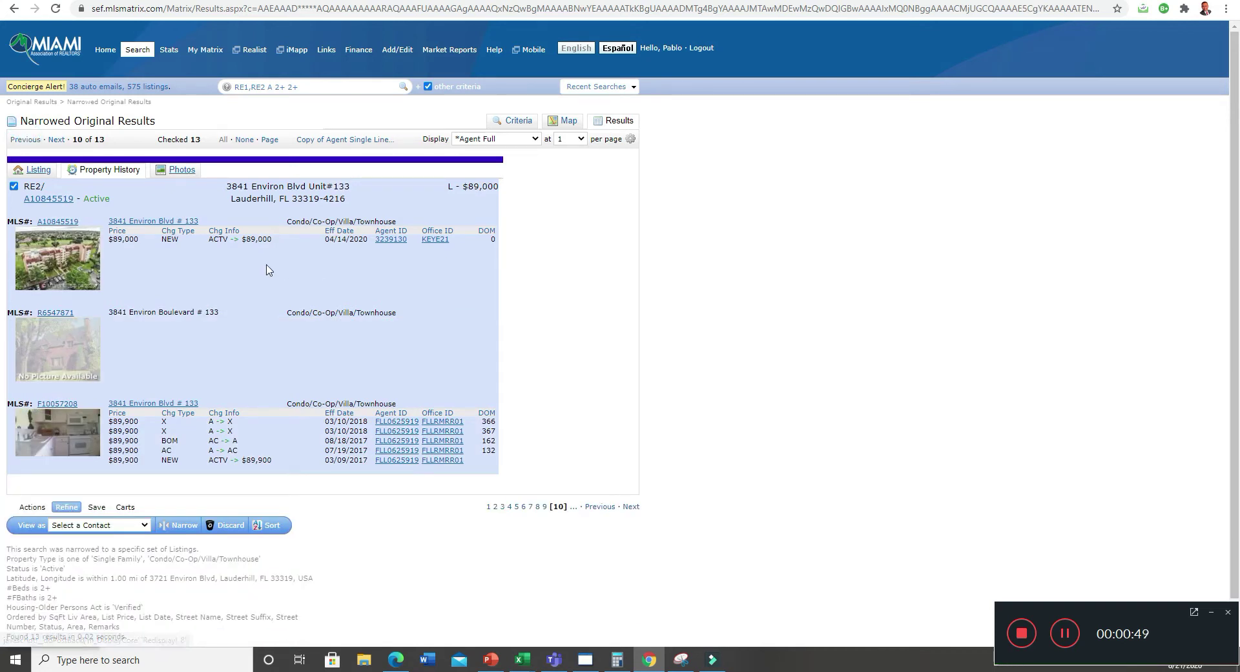
{"action": "left_click", "coordinate": [25, 141]}
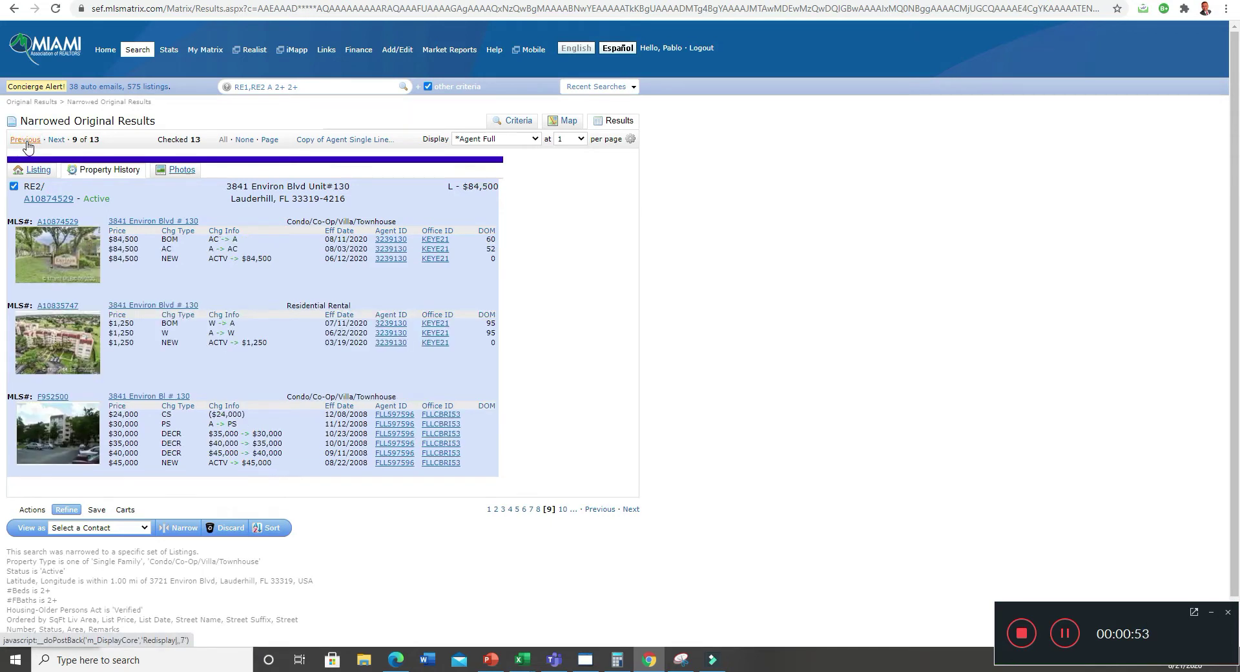
Highlight unit #130's 06/12/2020 listing date, $84,500 entry and A/AC status changes.
{"action": "left_click_drag", "start_coordinate": [329, 257], "coordinate": [363, 270]}
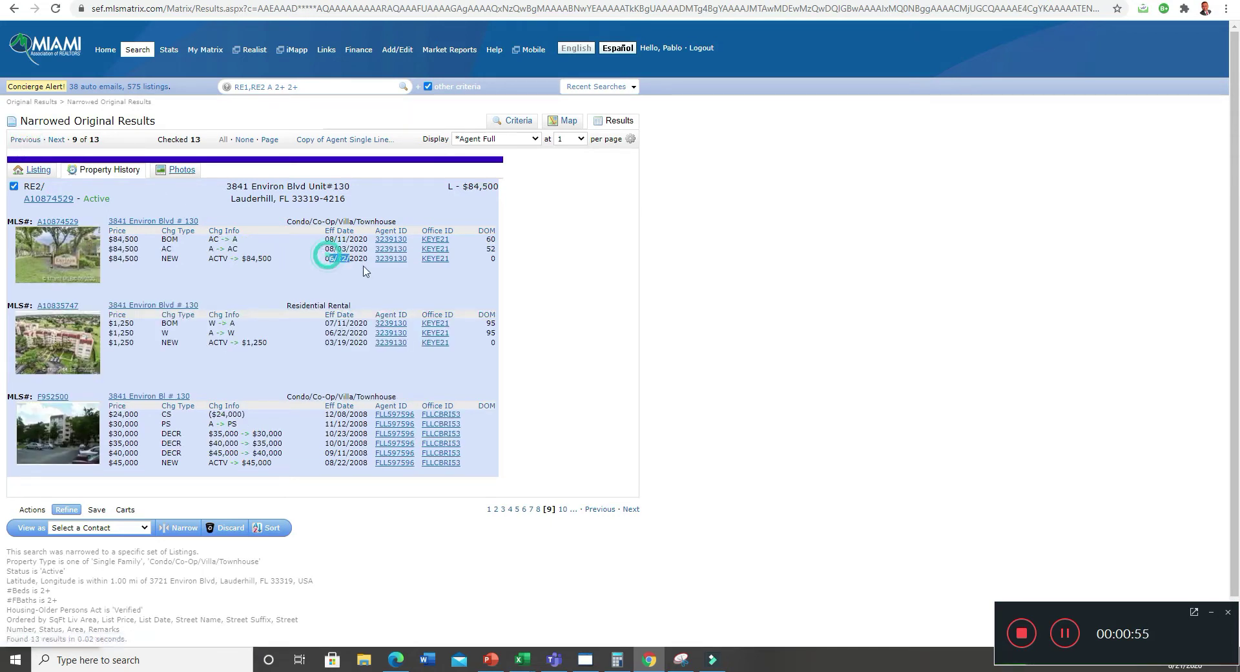
{"action": "left_click", "coordinate": [278, 260]}
{"action": "left_click_drag", "start_coordinate": [278, 260], "coordinate": [211, 255]}
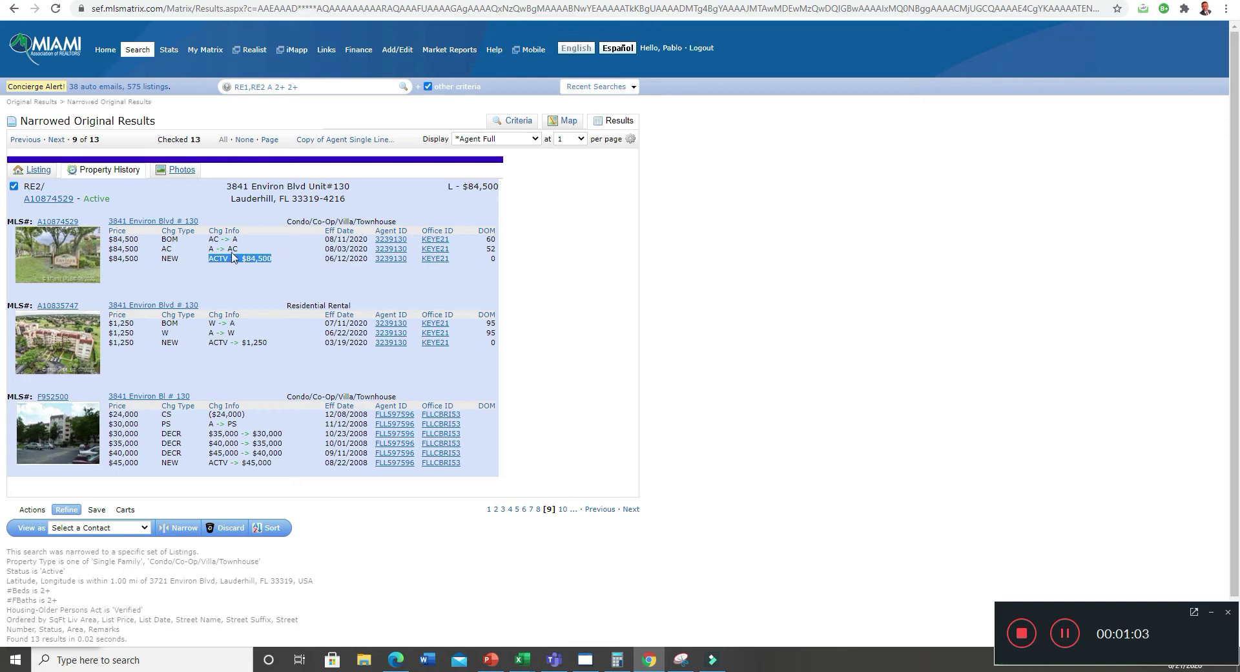
{"action": "left_click_drag", "start_coordinate": [208, 248], "coordinate": [237, 248]}
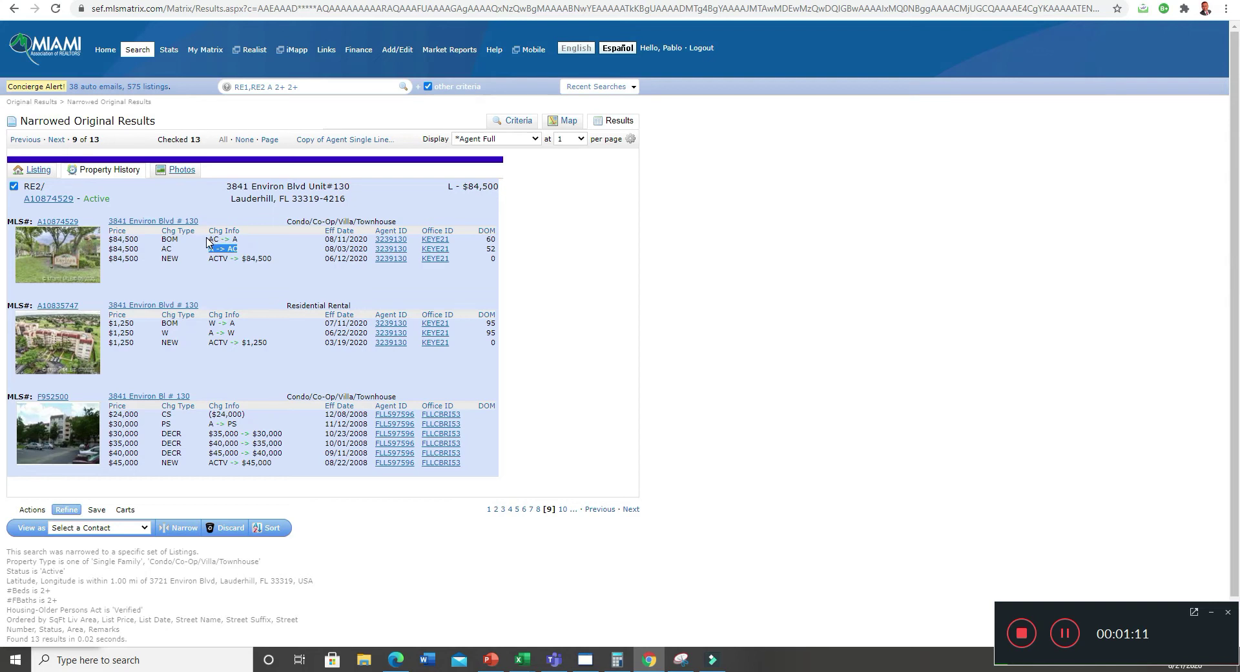
{"action": "left_click_drag", "start_coordinate": [208, 239], "coordinate": [238, 240]}
{"action": "left_click", "coordinate": [37, 170]}
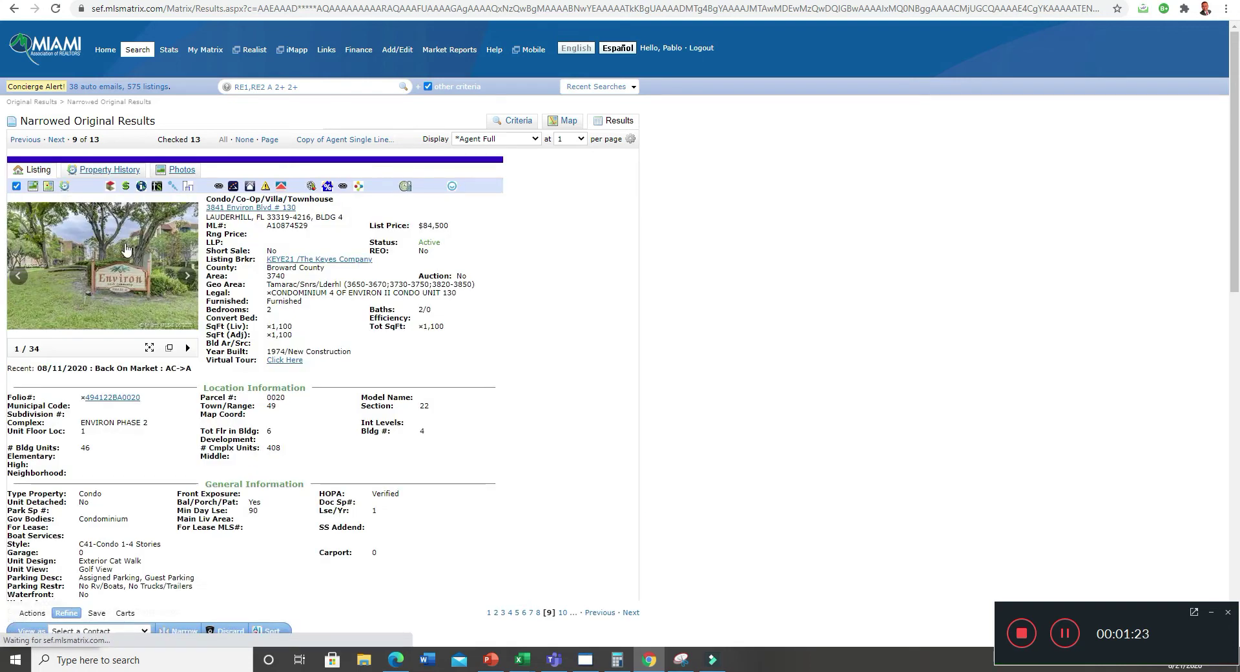
{"action": "left_click", "coordinate": [169, 348]}
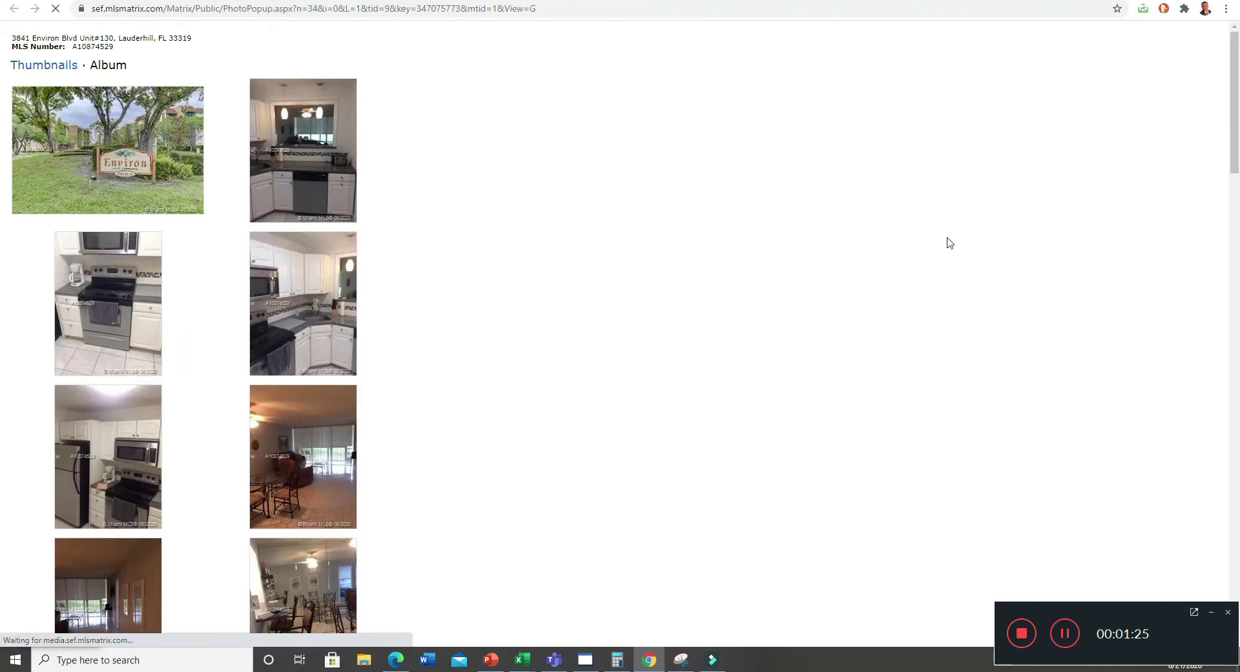
{"action": "left_click_drag", "start_coordinate": [1238, 101], "coordinate": [1237, 536]}
{"action": "scroll", "coordinate": [1192, 410], "scroll_direction": "up", "scroll_amount": 5}
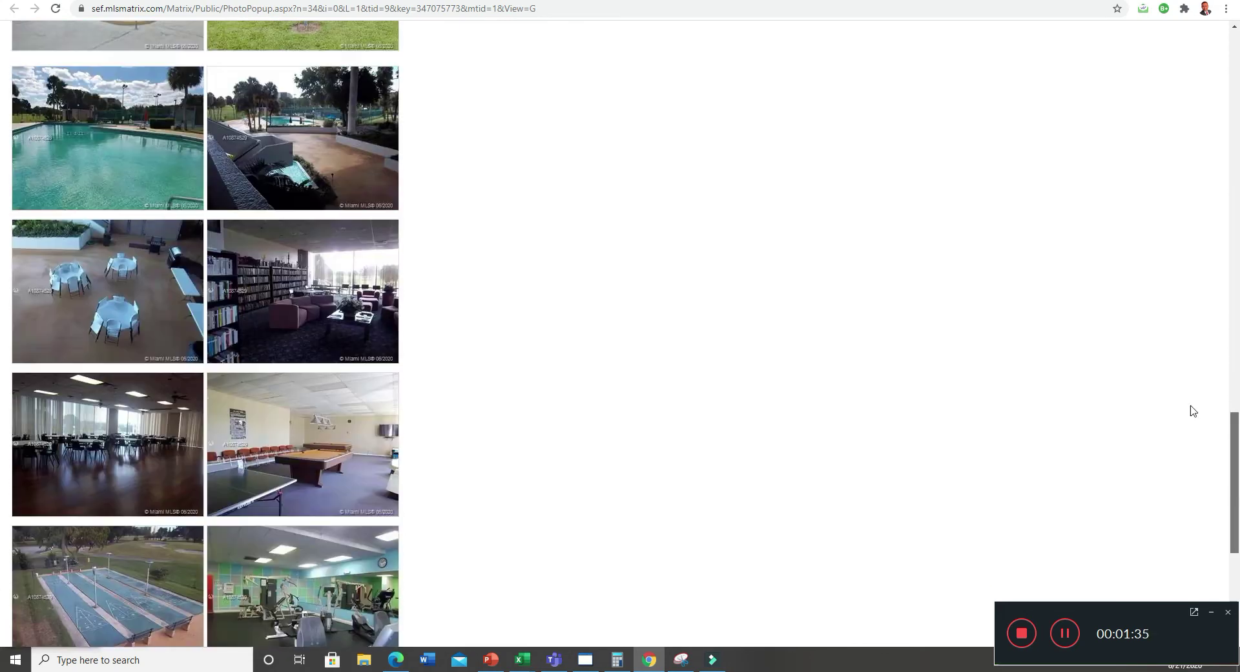
{"action": "scroll", "coordinate": [1181, 316], "scroll_direction": "up", "scroll_amount": 8}
{"action": "scroll", "coordinate": [1172, 258], "scroll_direction": "up", "scroll_amount": 10}
{"action": "scroll", "coordinate": [1152, 96], "scroll_direction": "up", "scroll_amount": 8}
{"action": "left_click", "coordinate": [1145, 58]}
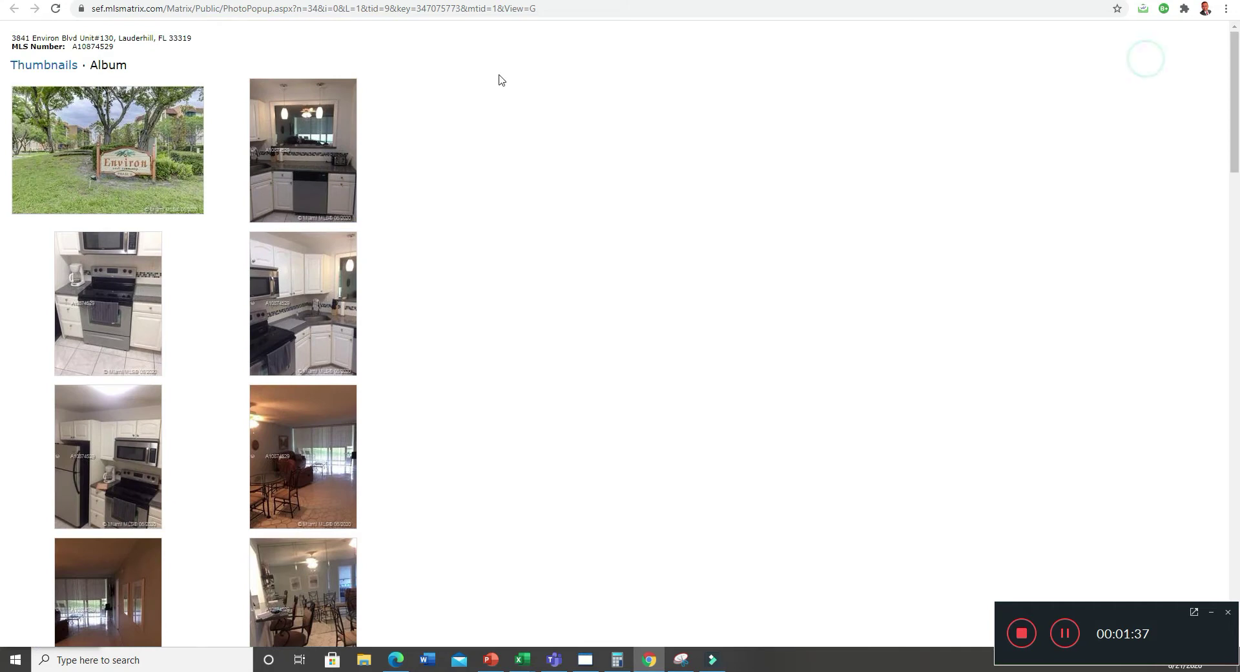
{"action": "right_click", "coordinate": [489, 2]}
Leave the photos, check unit #565's price history and unit #167's detailed record.
{"action": "left_click", "coordinate": [512, 124]}
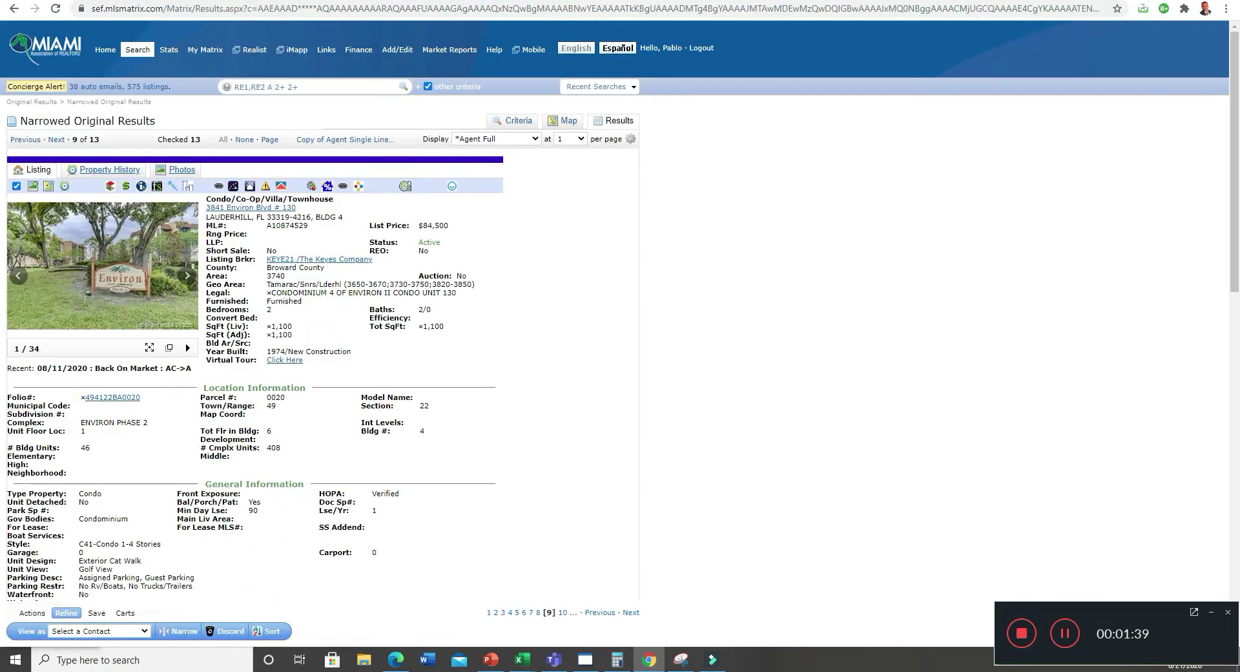
{"action": "left_click", "coordinate": [21, 140]}
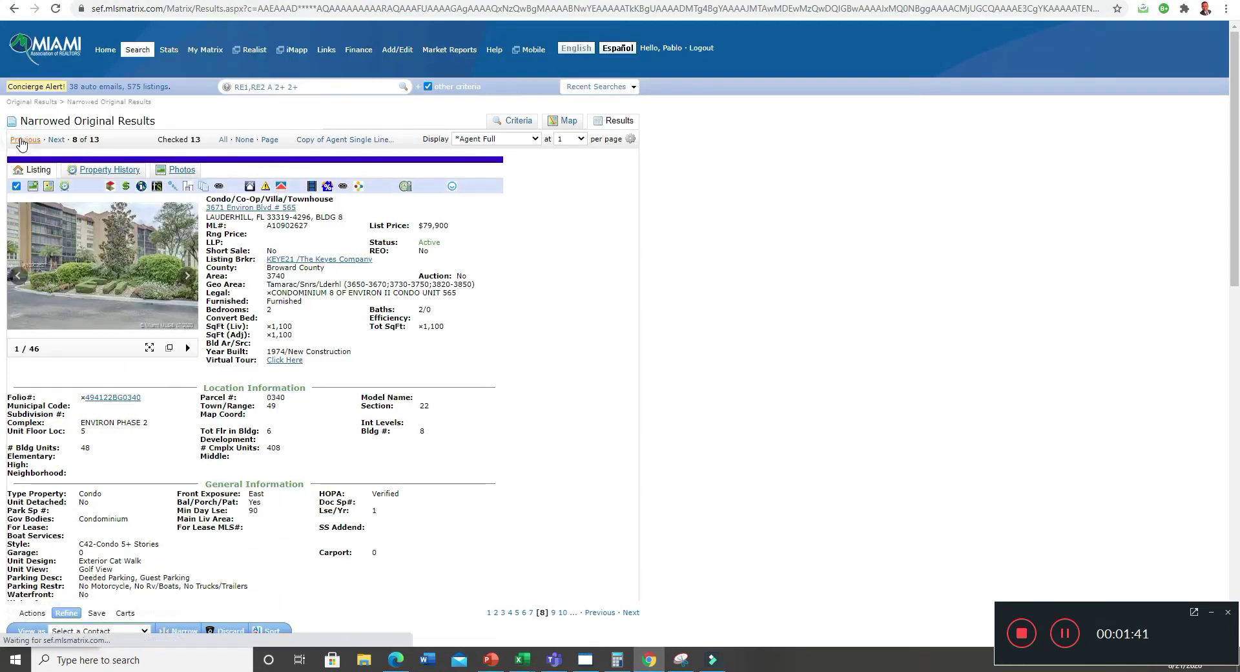
{"action": "left_click", "coordinate": [97, 170]}
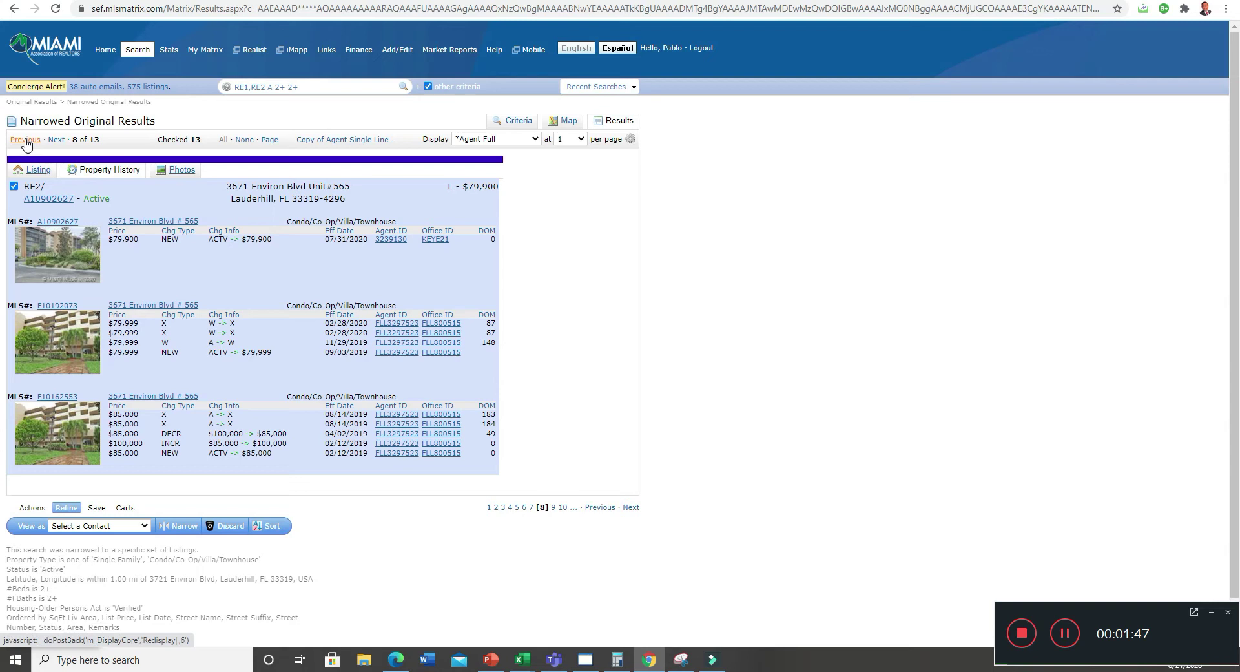
{"action": "left_click", "coordinate": [26, 141]}
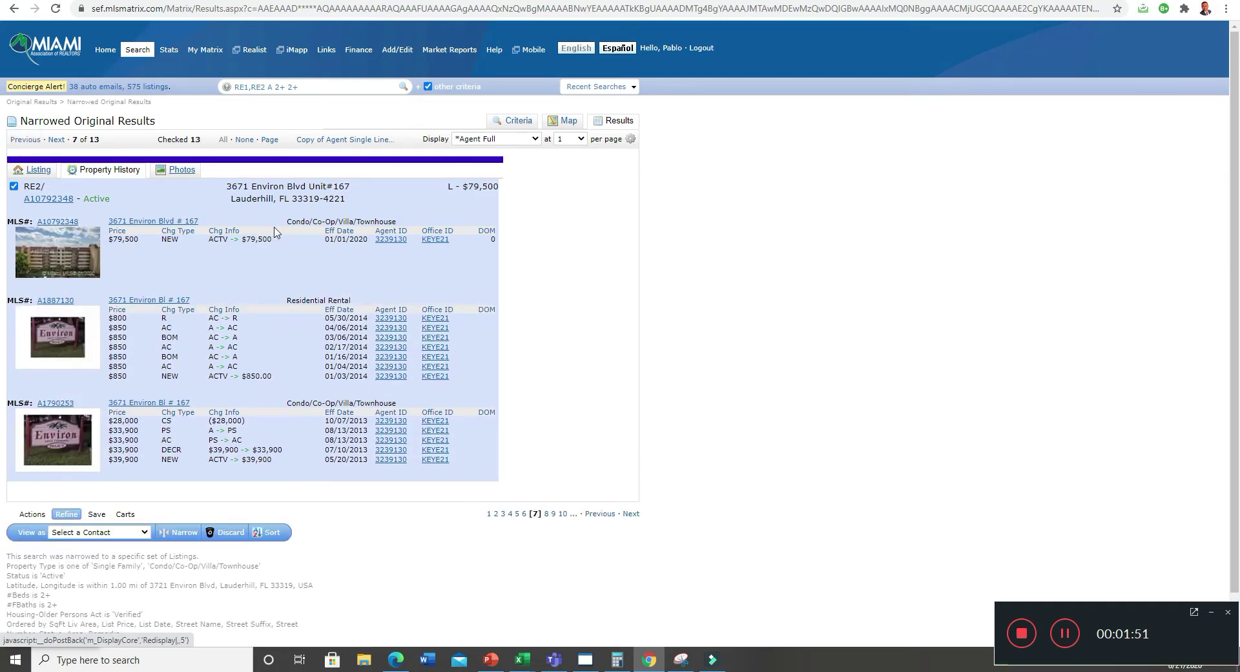
{"action": "left_click", "coordinate": [55, 223]}
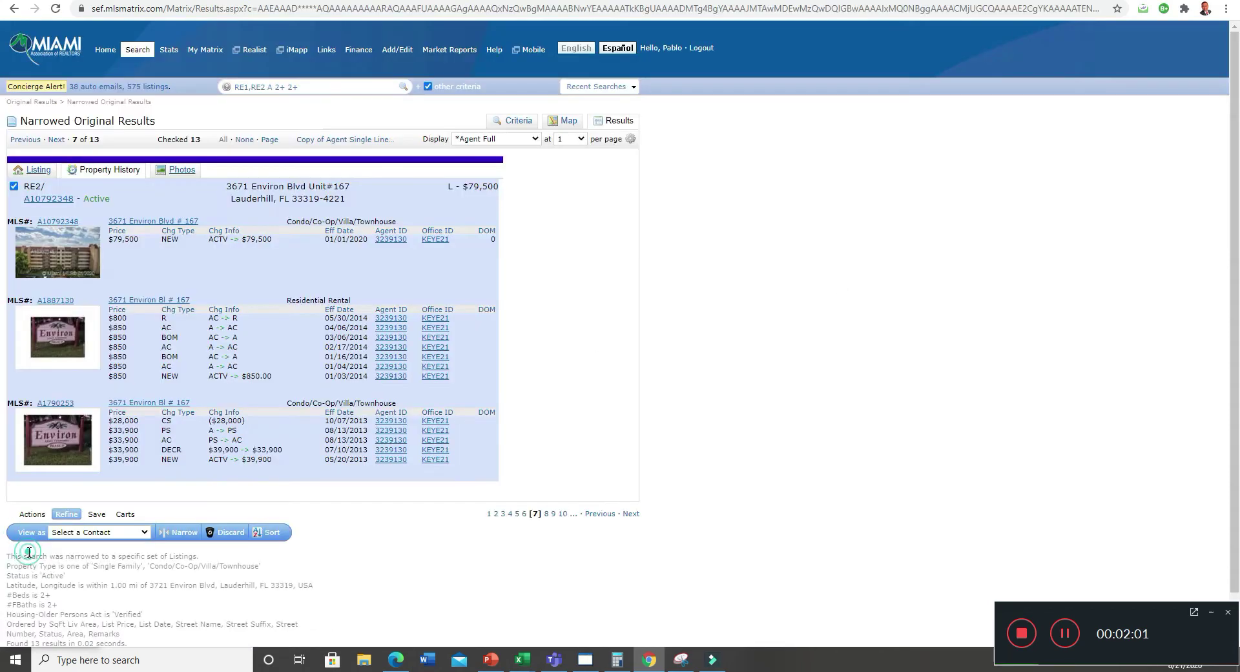
{"action": "left_click", "coordinate": [36, 168]}
Step back through units #234, #526, #260 and #425 to unit #559's history.
{"action": "left_click", "coordinate": [25, 140]}
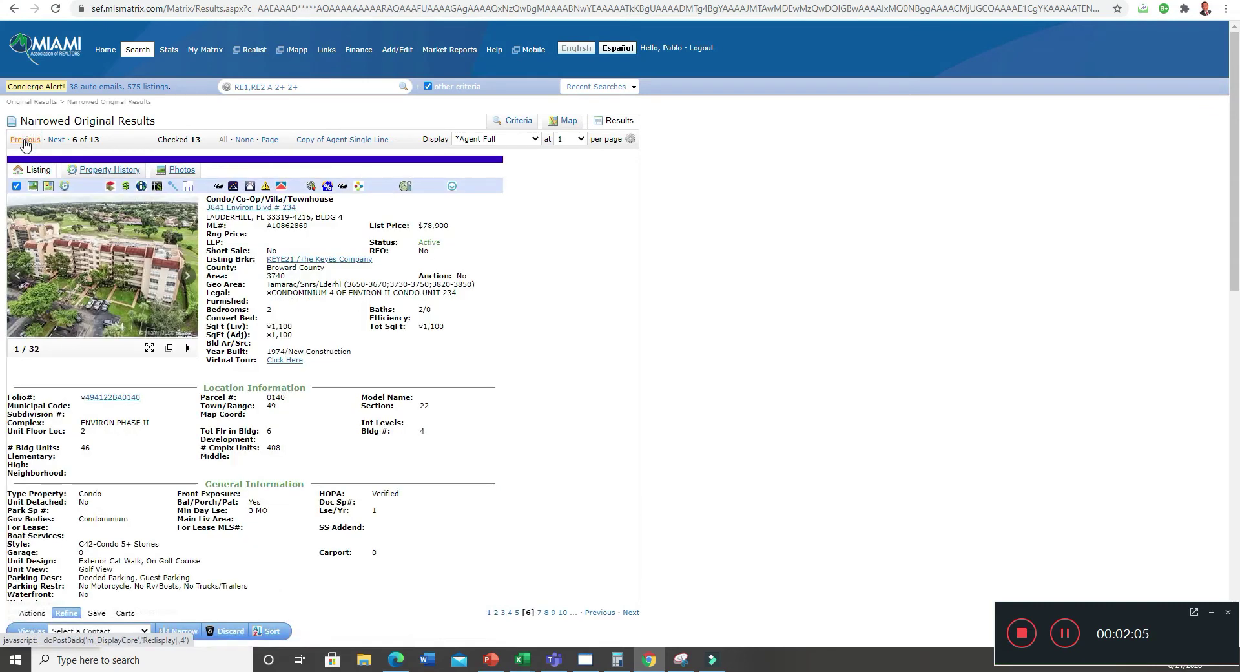
{"action": "left_click", "coordinate": [96, 169]}
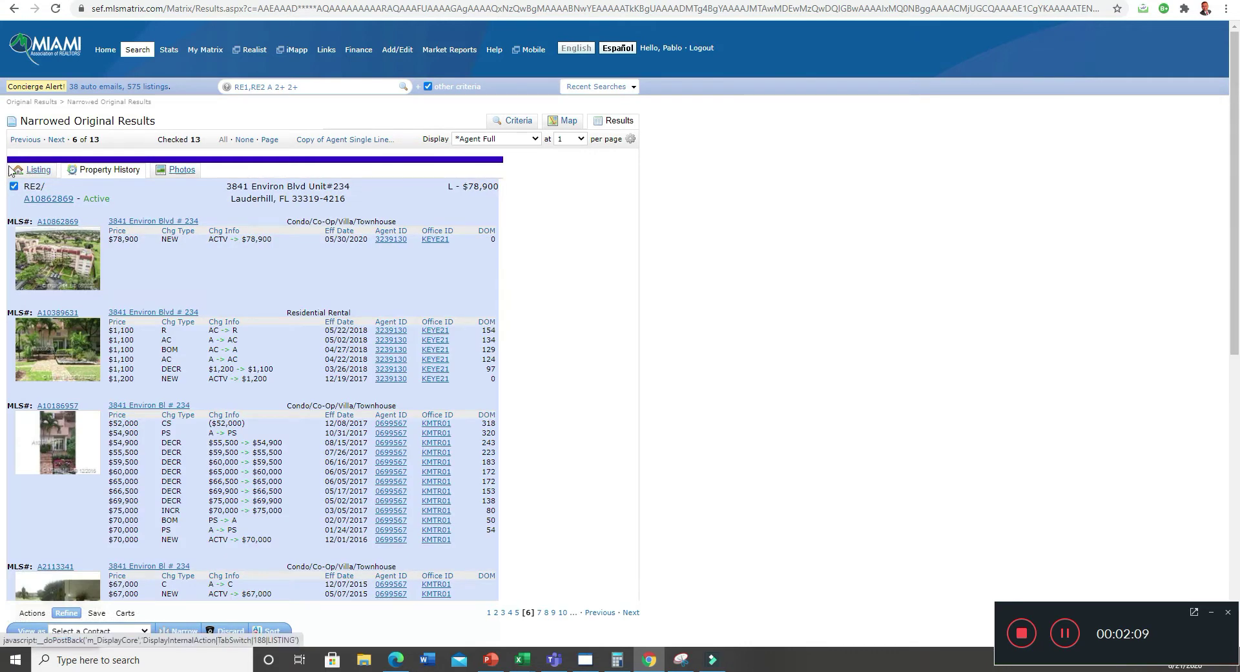
{"action": "left_click", "coordinate": [25, 140]}
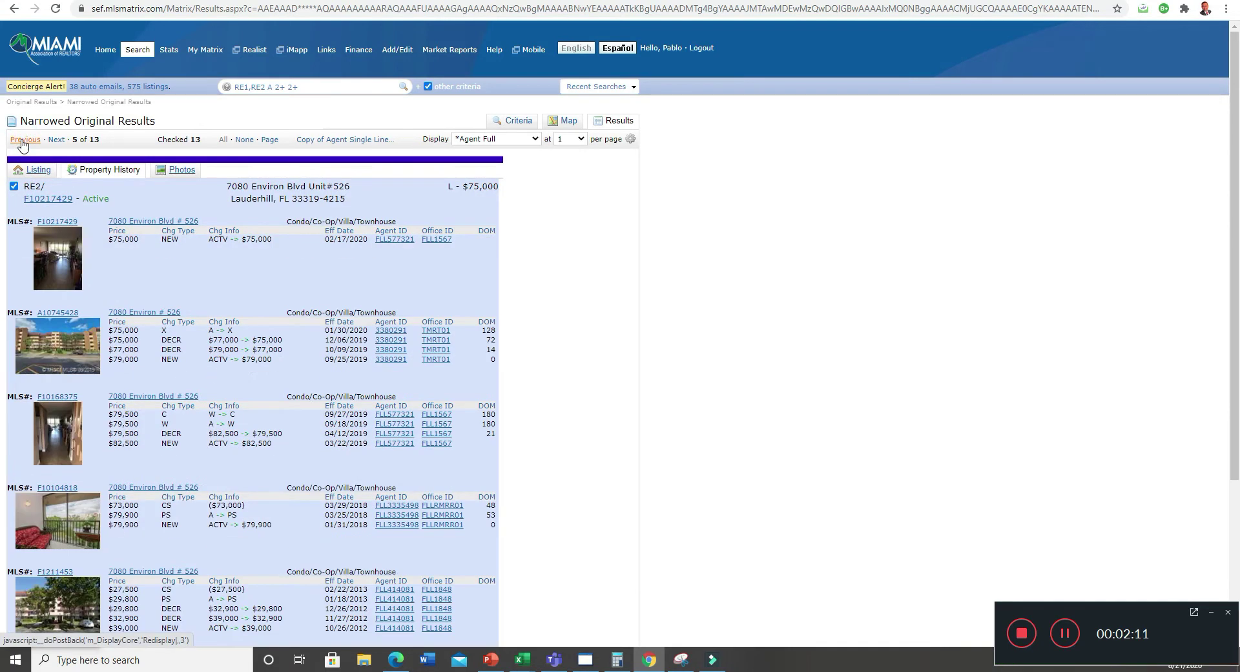
{"action": "left_click", "coordinate": [25, 141]}
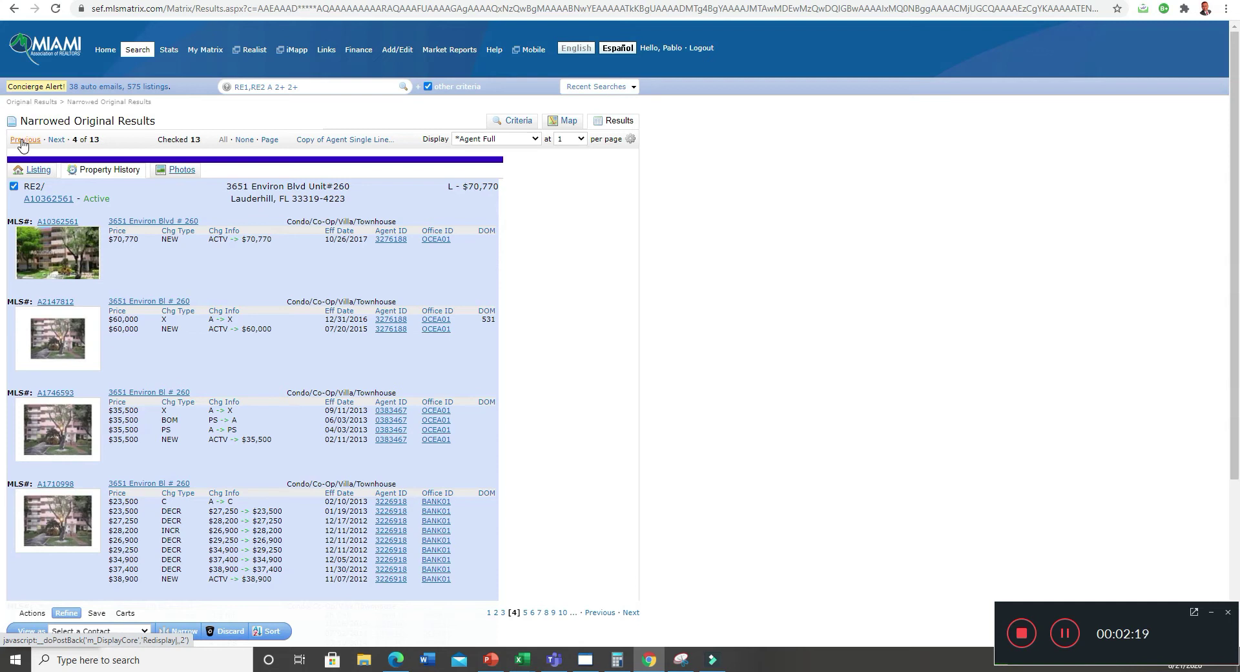
{"action": "left_click", "coordinate": [23, 141]}
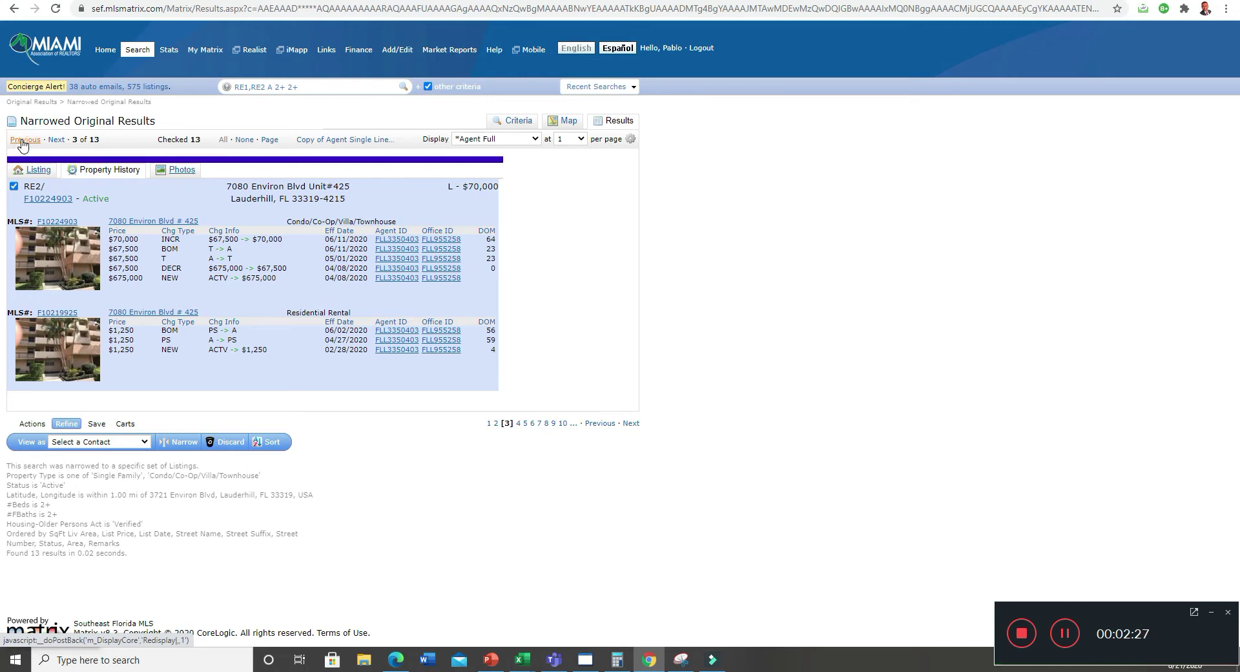
{"action": "left_click", "coordinate": [23, 140]}
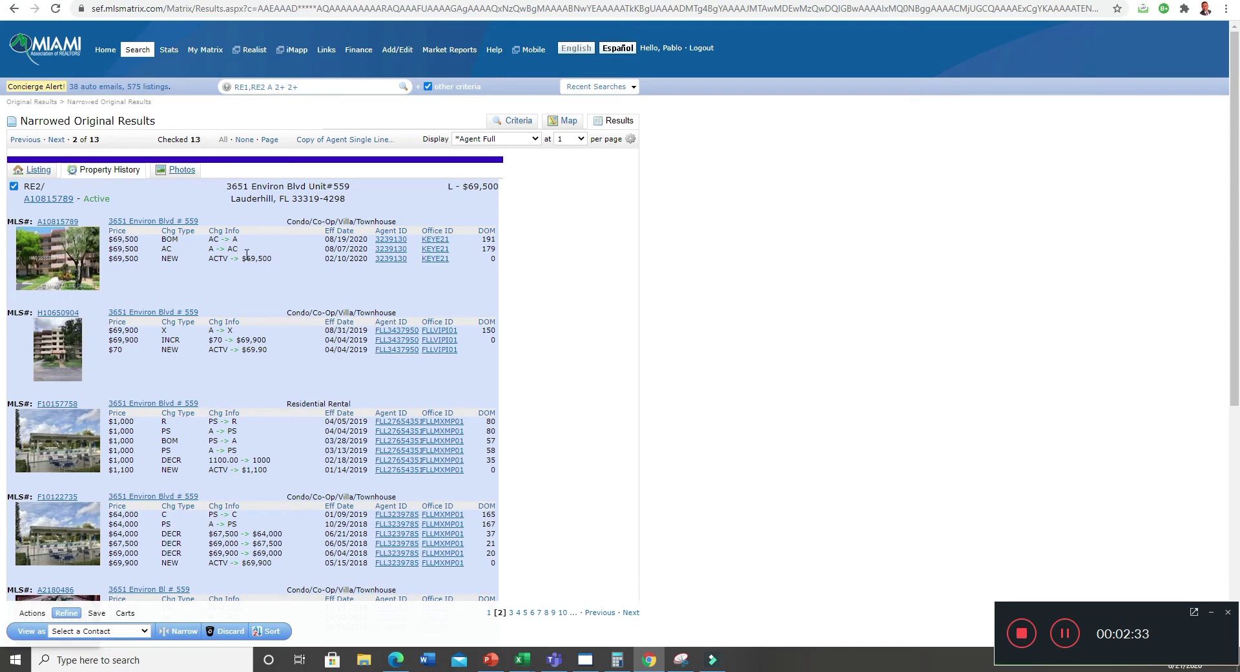
Highlight unit #559's original $69,500 list price, A→AC change and back-on-market row.
{"action": "left_click_drag", "start_coordinate": [250, 258], "coordinate": [279, 268]}
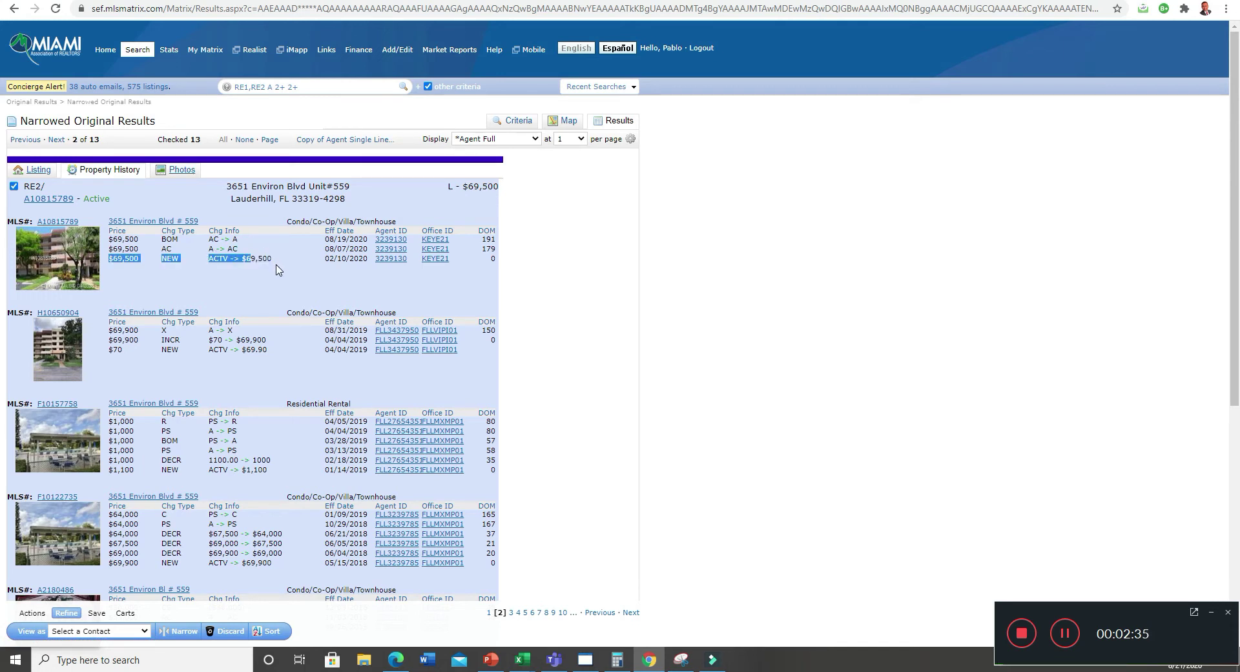
{"action": "left_click", "coordinate": [237, 245]}
{"action": "left_click_drag", "start_coordinate": [240, 247], "coordinate": [226, 249]}
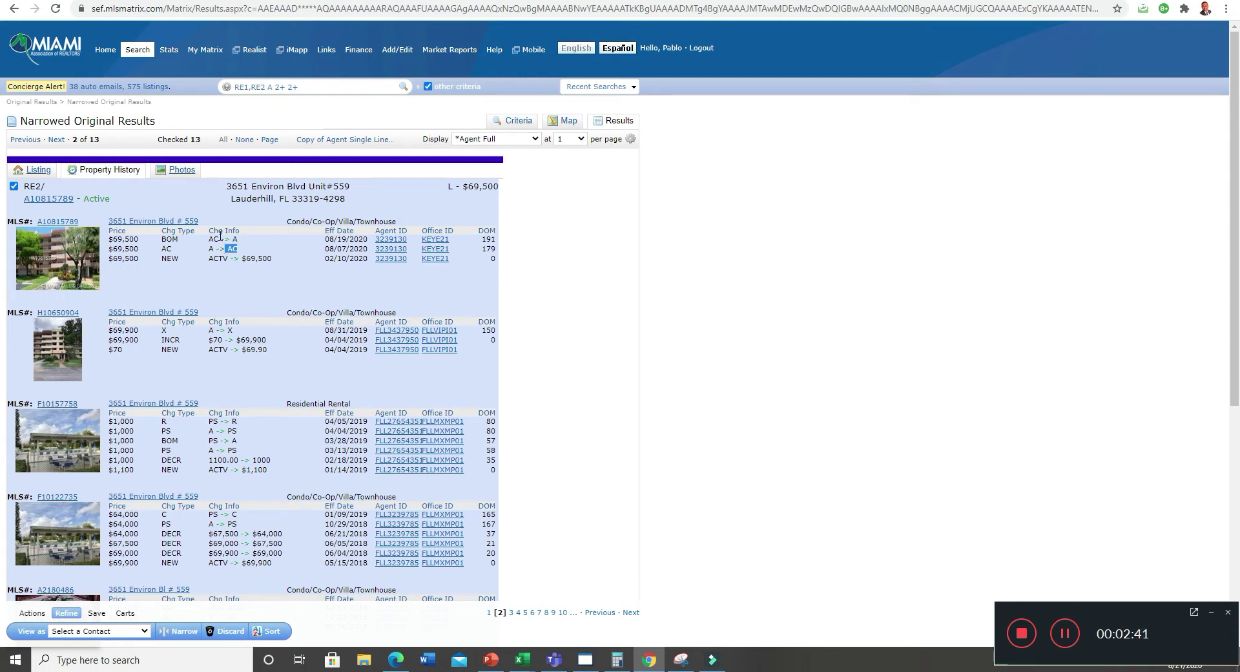
{"action": "left_click_drag", "start_coordinate": [220, 239], "coordinate": [241, 242]}
{"action": "left_click", "coordinate": [213, 255]}
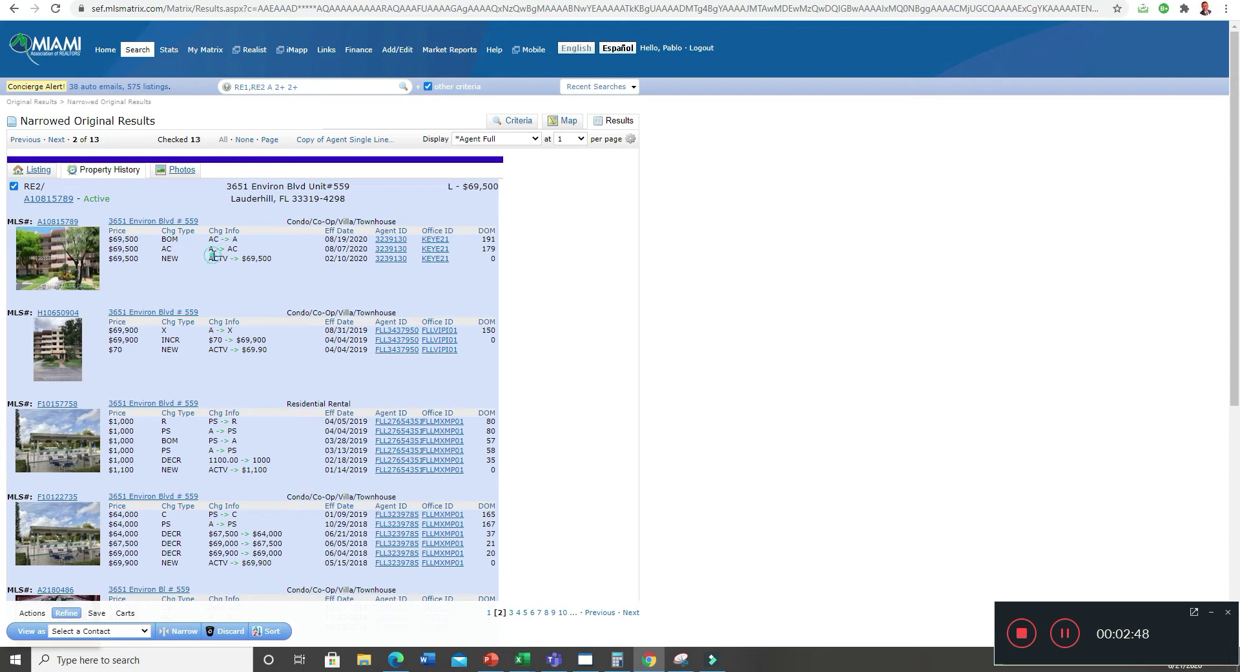
On record 1, highlight the 2019 listing date, A→PS change, 07/25/2020 pending date and PS→A change.
{"action": "left_click", "coordinate": [21, 142]}
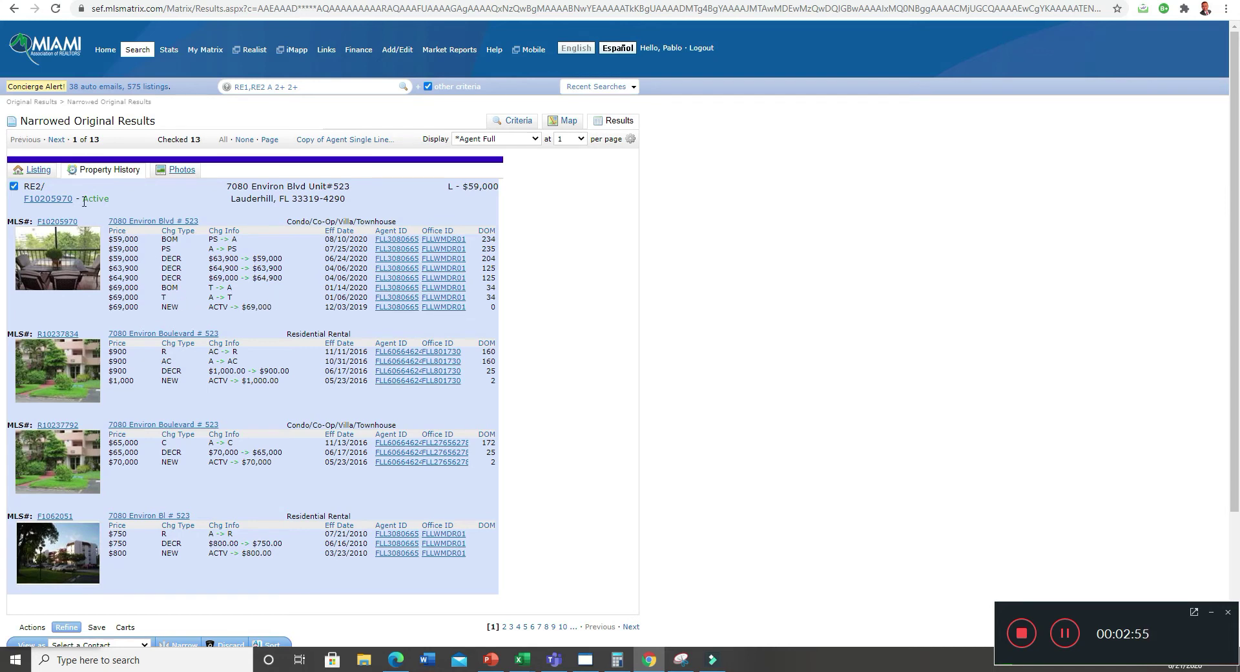
{"action": "left_click_drag", "start_coordinate": [330, 309], "coordinate": [357, 308]}
{"action": "left_click_drag", "start_coordinate": [207, 249], "coordinate": [249, 252]}
{"action": "left_click", "coordinate": [326, 250]}
{"action": "left_click_drag", "start_coordinate": [327, 250], "coordinate": [368, 249]}
{"action": "left_click_drag", "start_coordinate": [209, 238], "coordinate": [250, 244]}
{"action": "left_click", "coordinate": [133, 247]}
Show the $59,000 listing for unit #523 and browse its 17-photo album.
{"action": "left_click", "coordinate": [36, 168]}
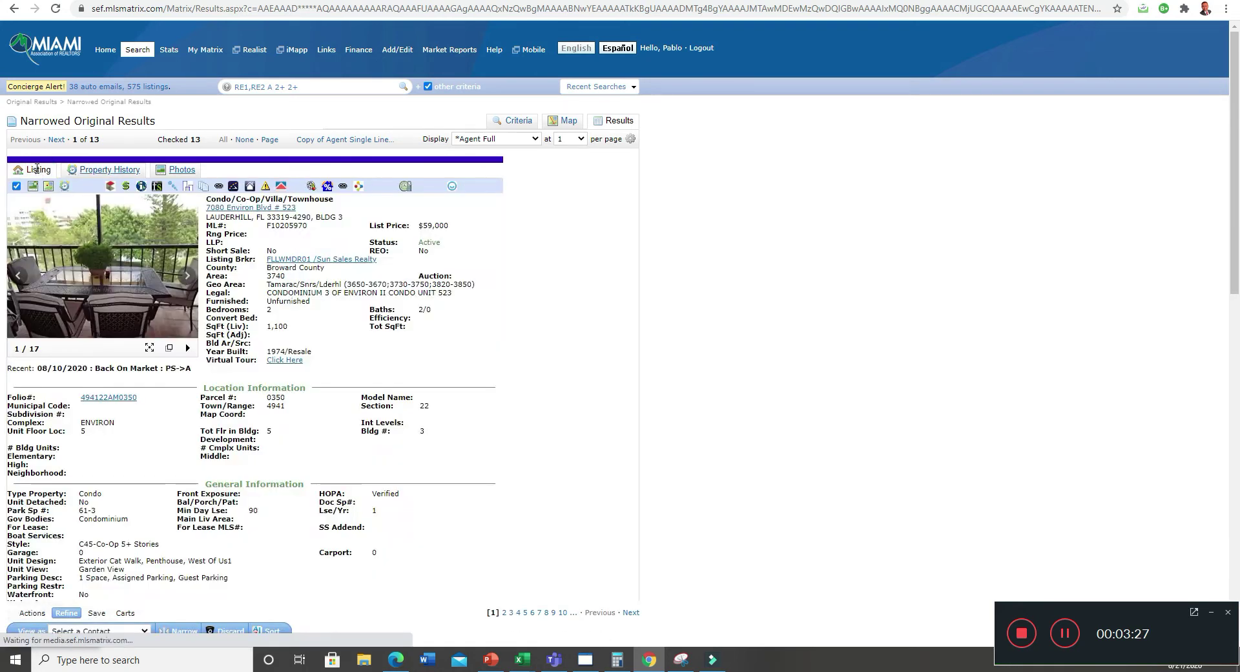
{"action": "left_click", "coordinate": [165, 352]}
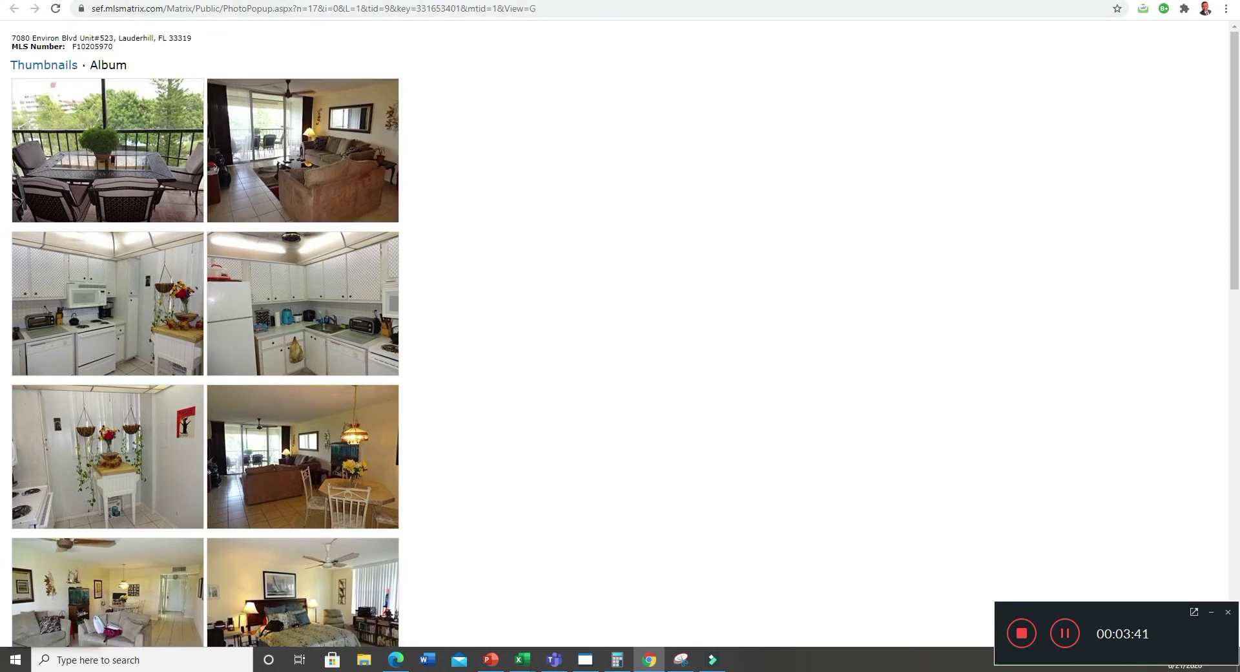
{"action": "key", "text": "ctrl+w"}
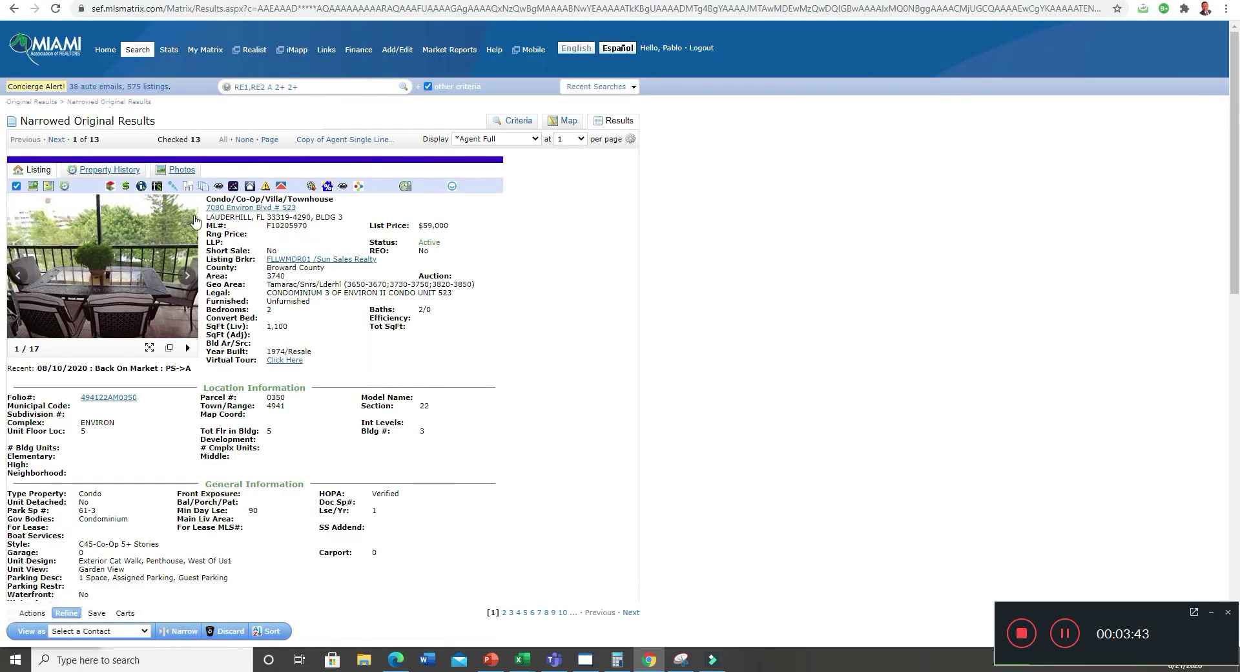
Switch results to single-line view, then navigate to record 9, unit #130, rechecking its history.
{"action": "left_click", "coordinate": [510, 139]}
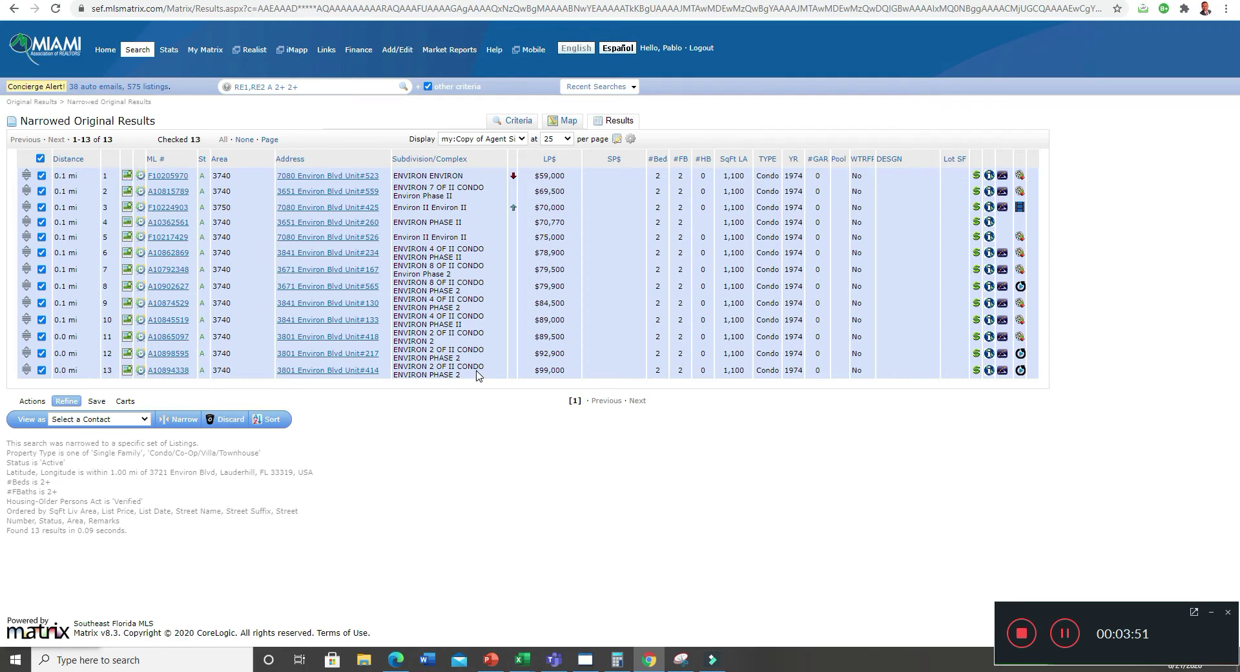
{"action": "left_click", "coordinate": [158, 372]}
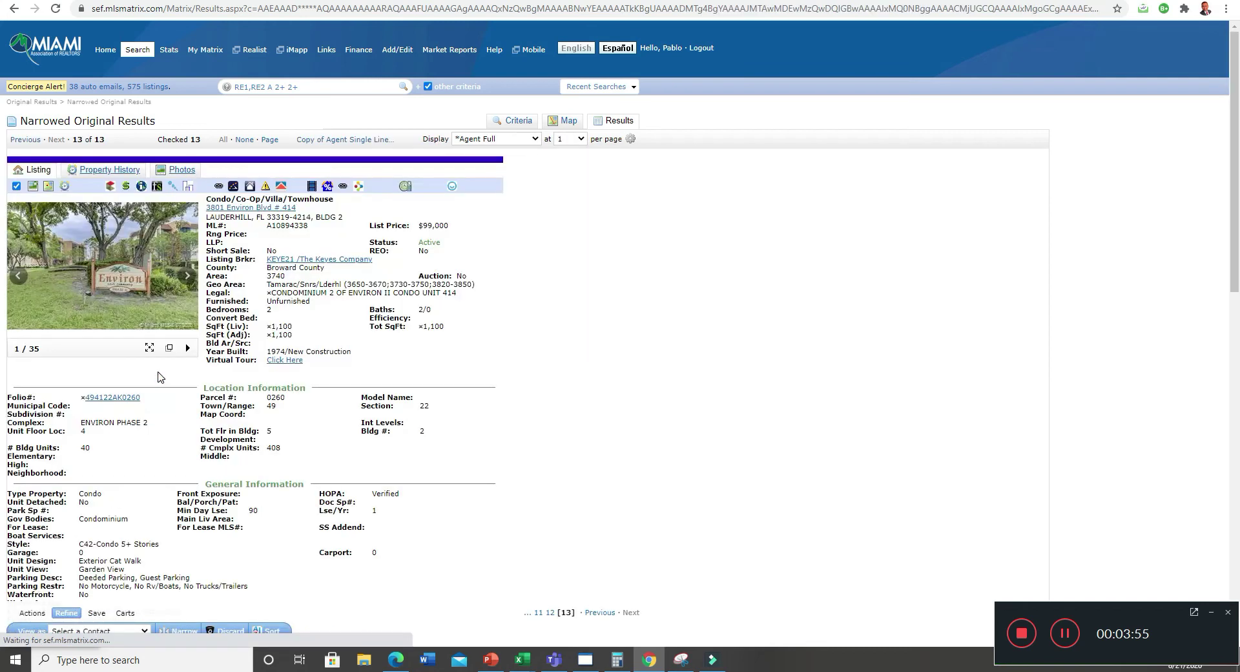
{"action": "left_click", "coordinate": [24, 140]}
{"action": "left_click", "coordinate": [21, 141]}
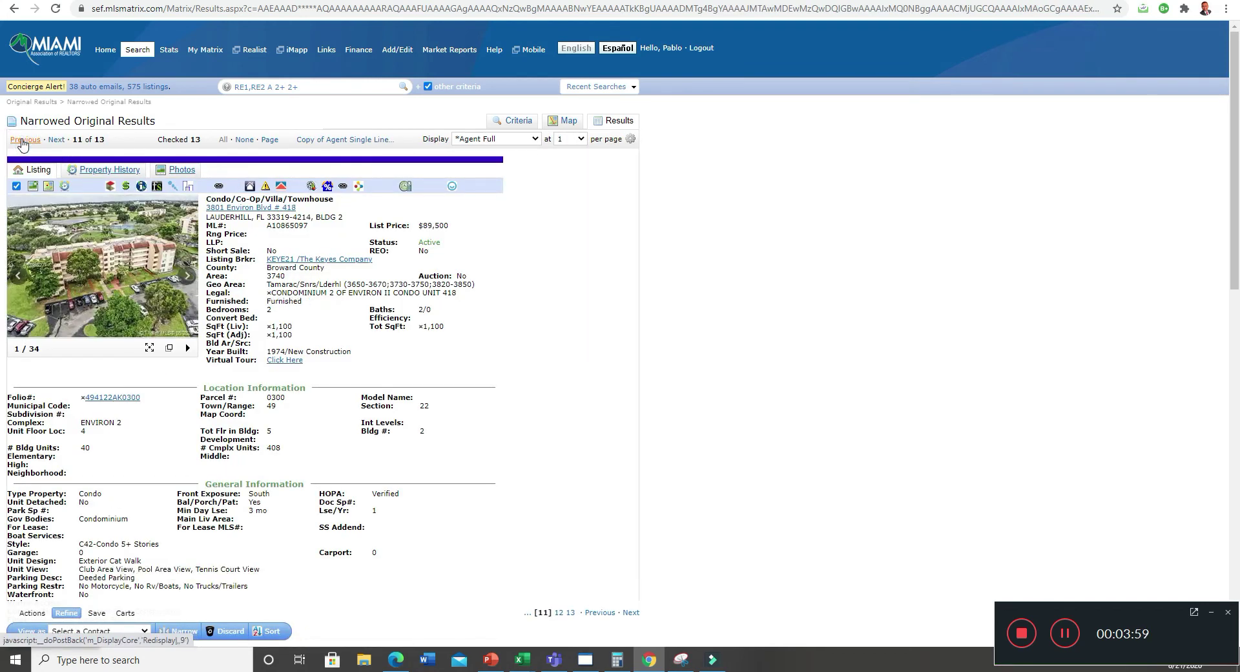
{"action": "left_click", "coordinate": [36, 143]}
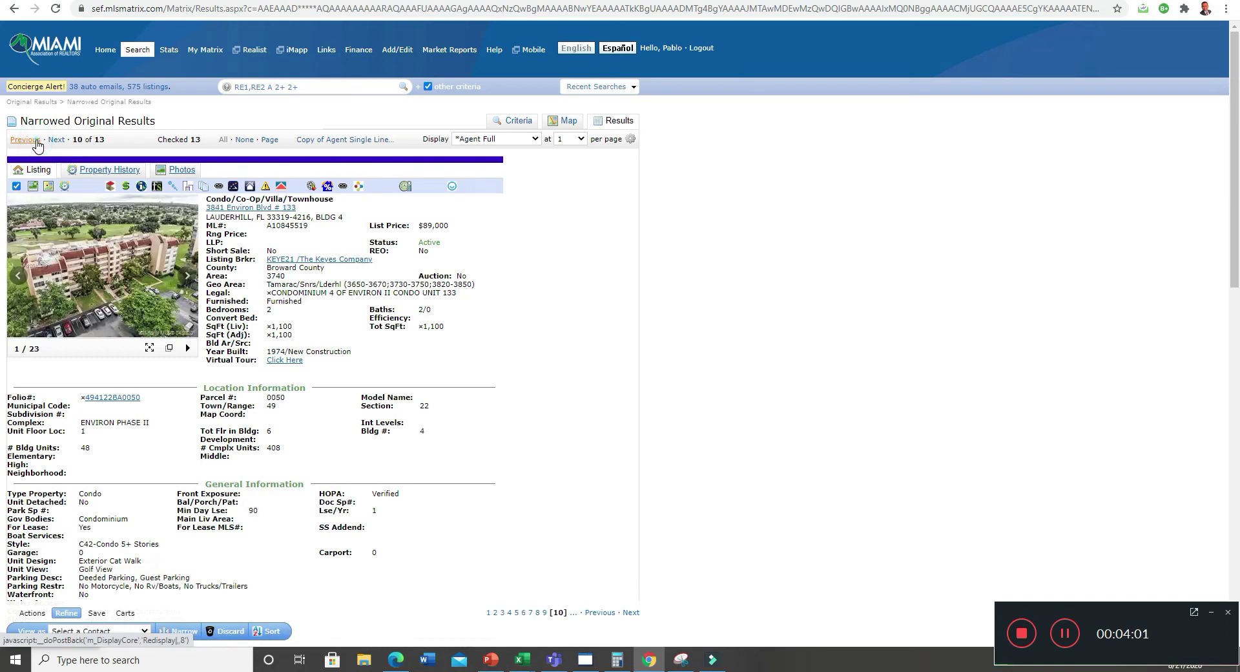
{"action": "left_click", "coordinate": [34, 141]}
{"action": "left_click", "coordinate": [55, 141]}
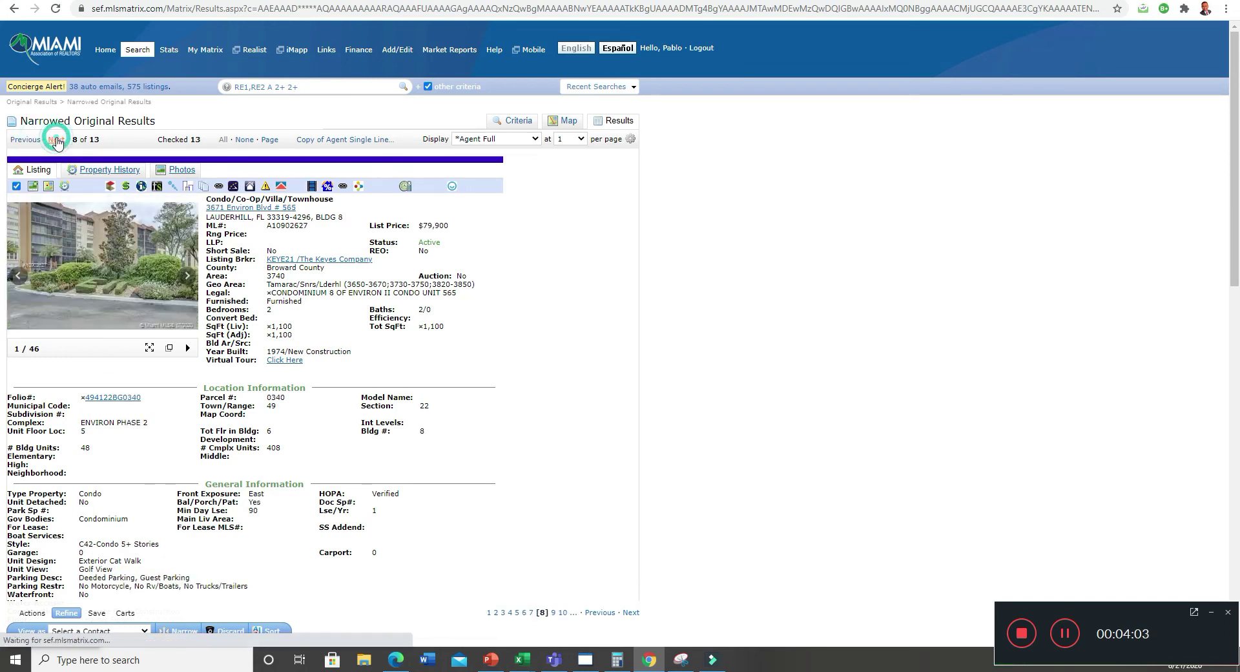
{"action": "left_click", "coordinate": [97, 170]}
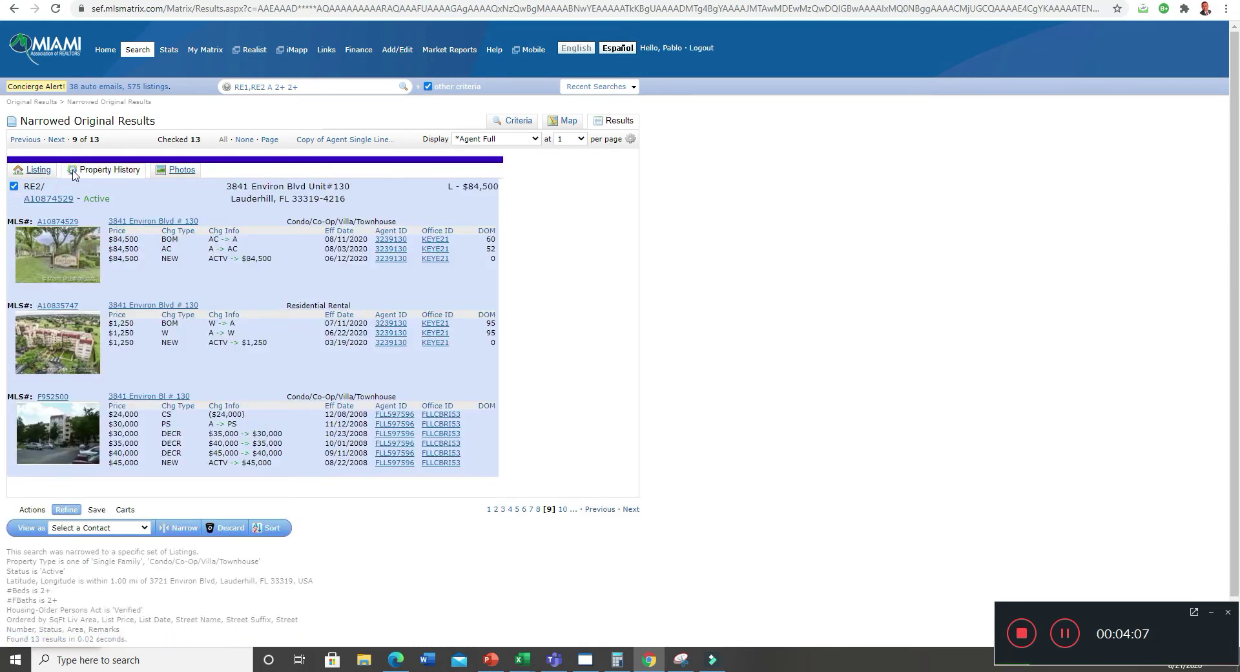
{"action": "left_click", "coordinate": [37, 171]}
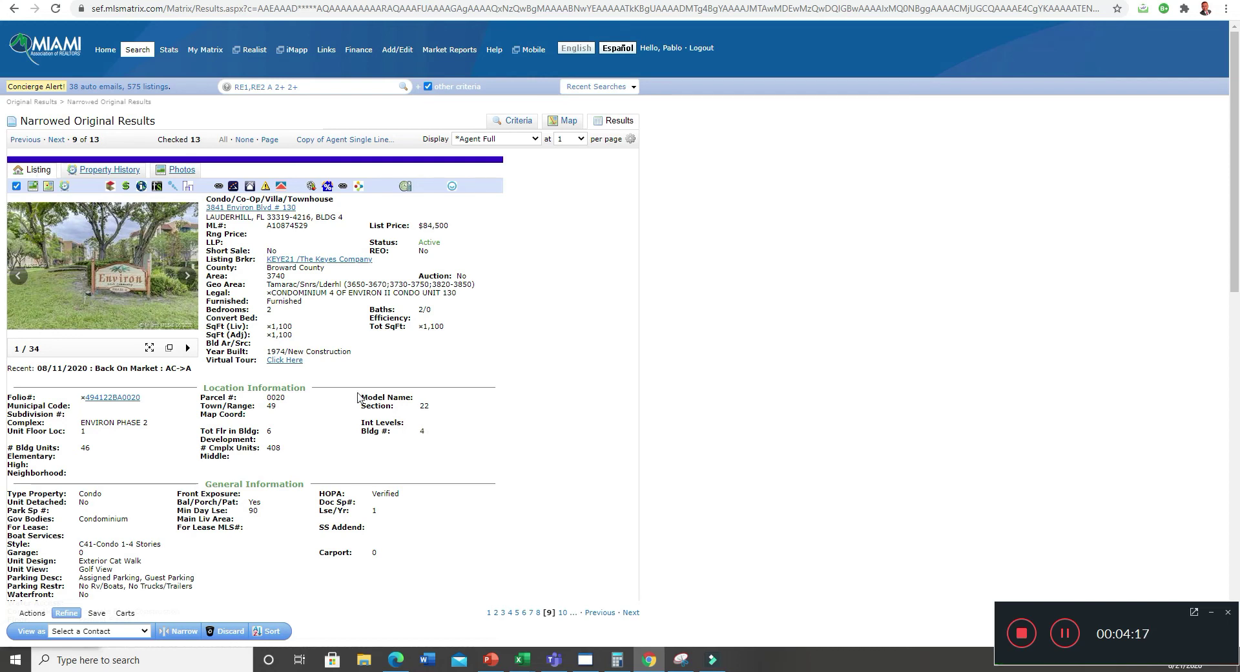
Change the criteria to condos closed in the last 180 days, excluding active listings.
{"action": "left_click", "coordinate": [516, 121]}
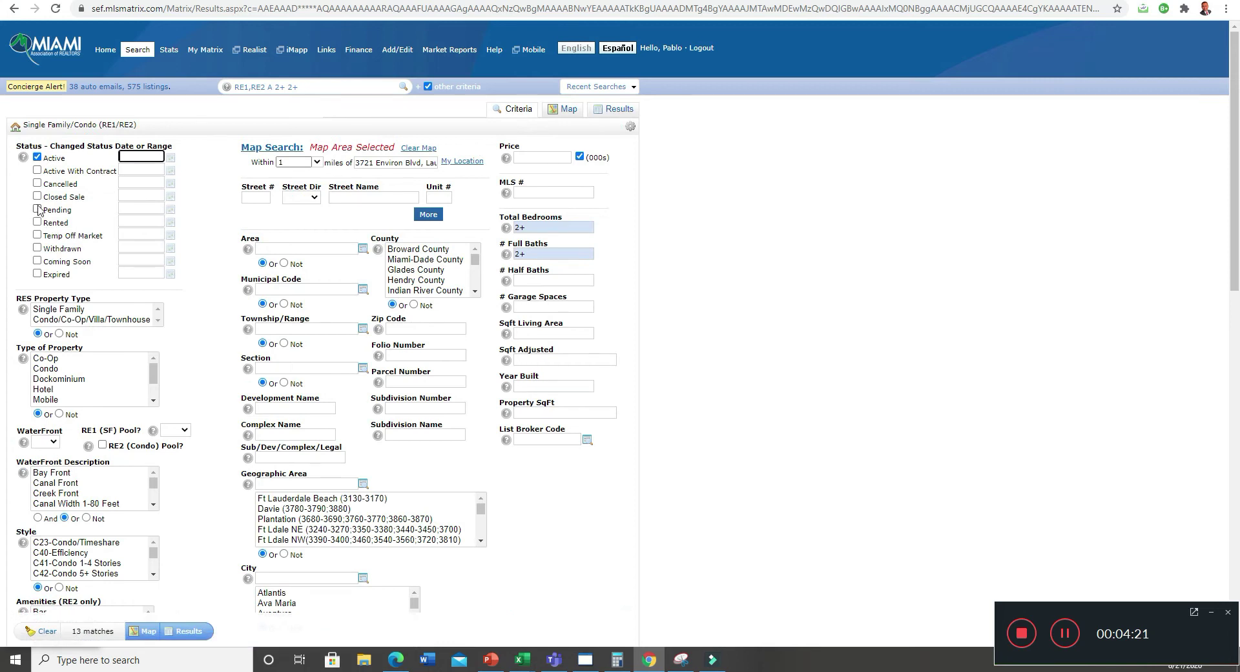
{"action": "left_click", "coordinate": [37, 195]}
{"action": "left_click", "coordinate": [37, 157]}
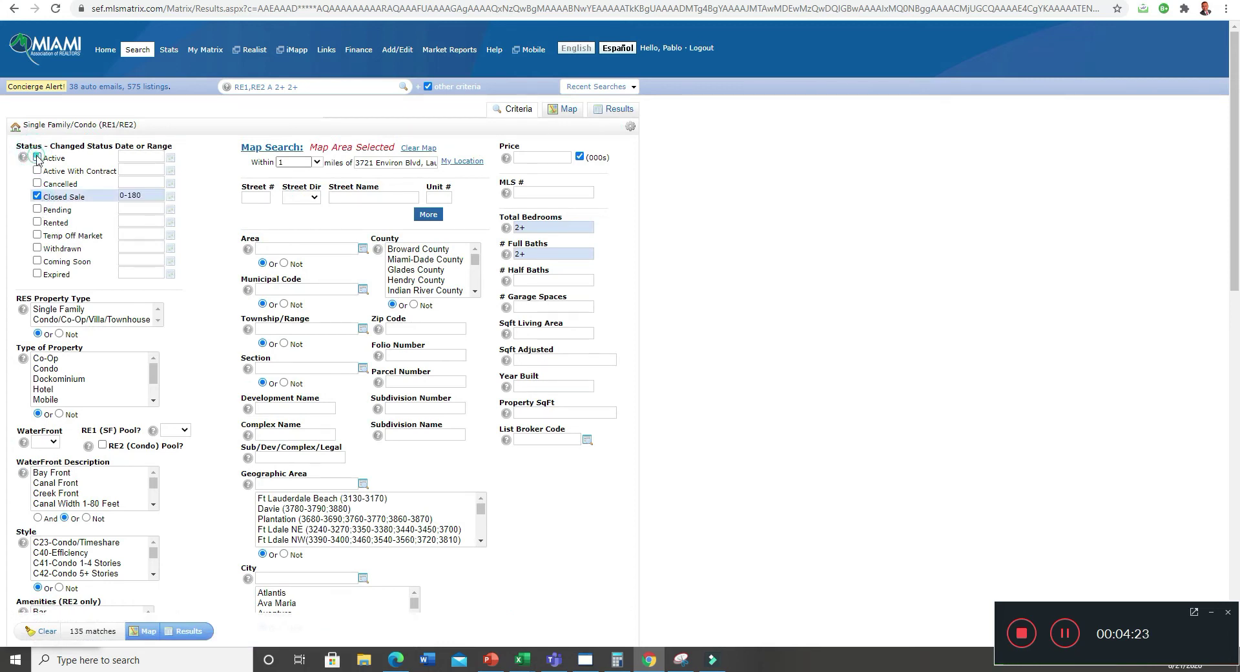
{"action": "left_click", "coordinate": [37, 157]}
{"action": "left_click", "coordinate": [124, 321]}
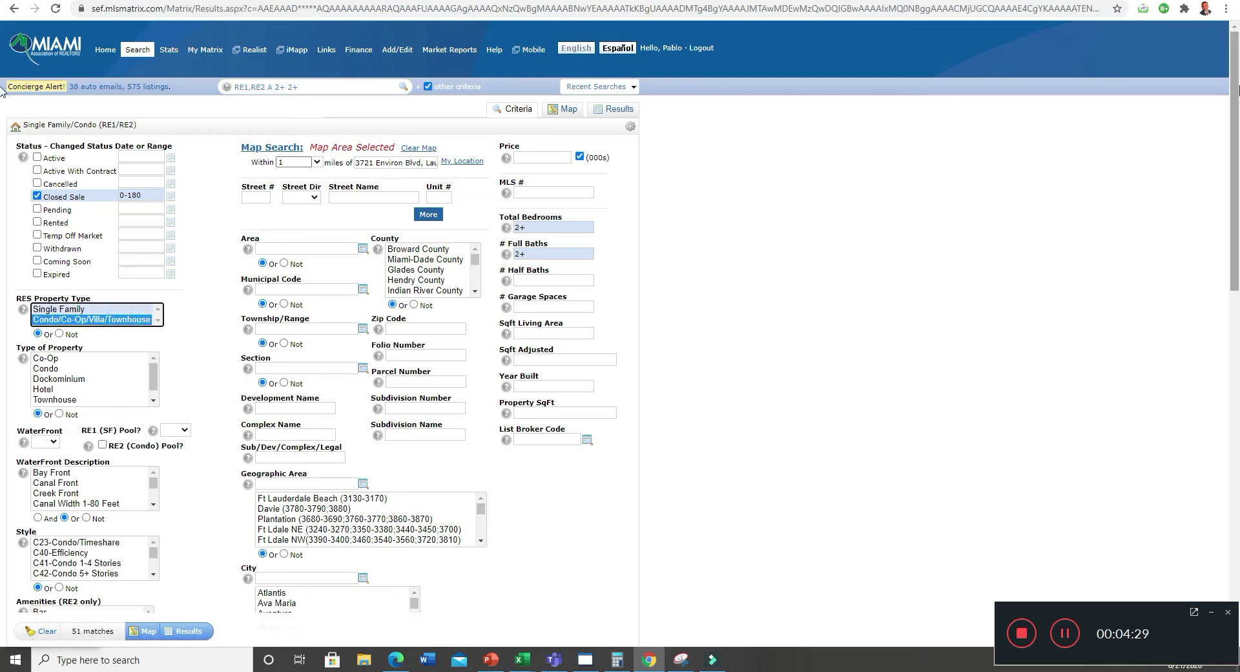
Draw a polygon around the Environ complex on the map and keep only sales inside it.
{"action": "left_click", "coordinate": [569, 109]}
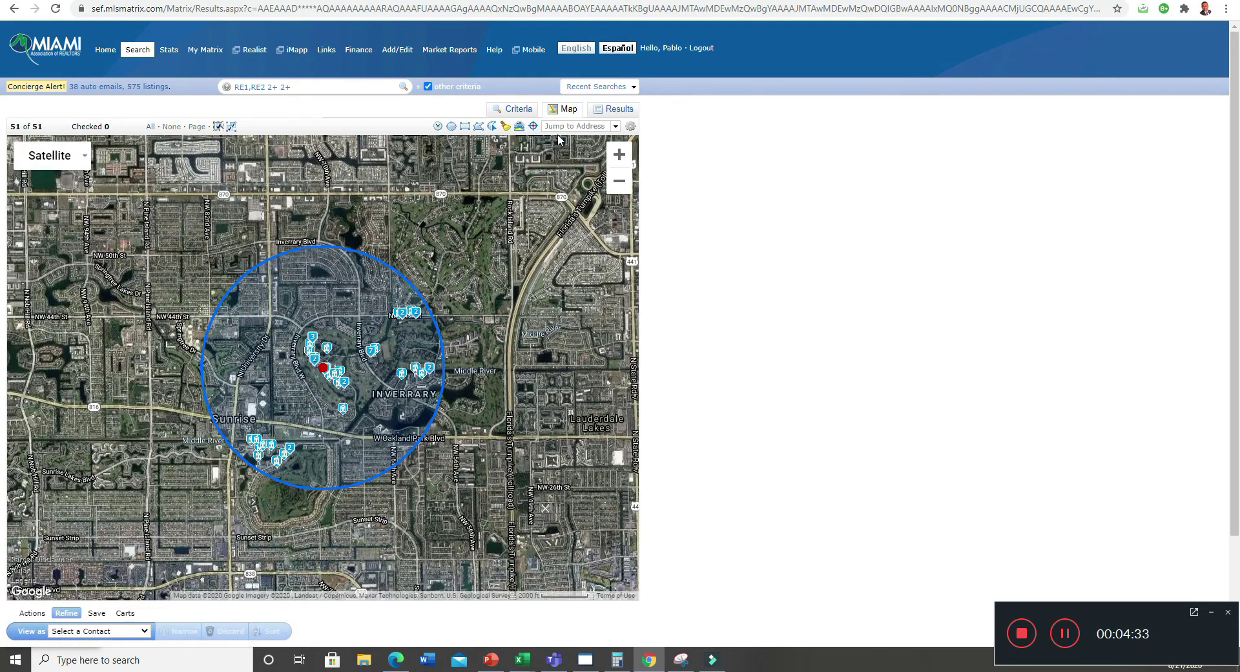
{"action": "left_click", "coordinate": [478, 126]}
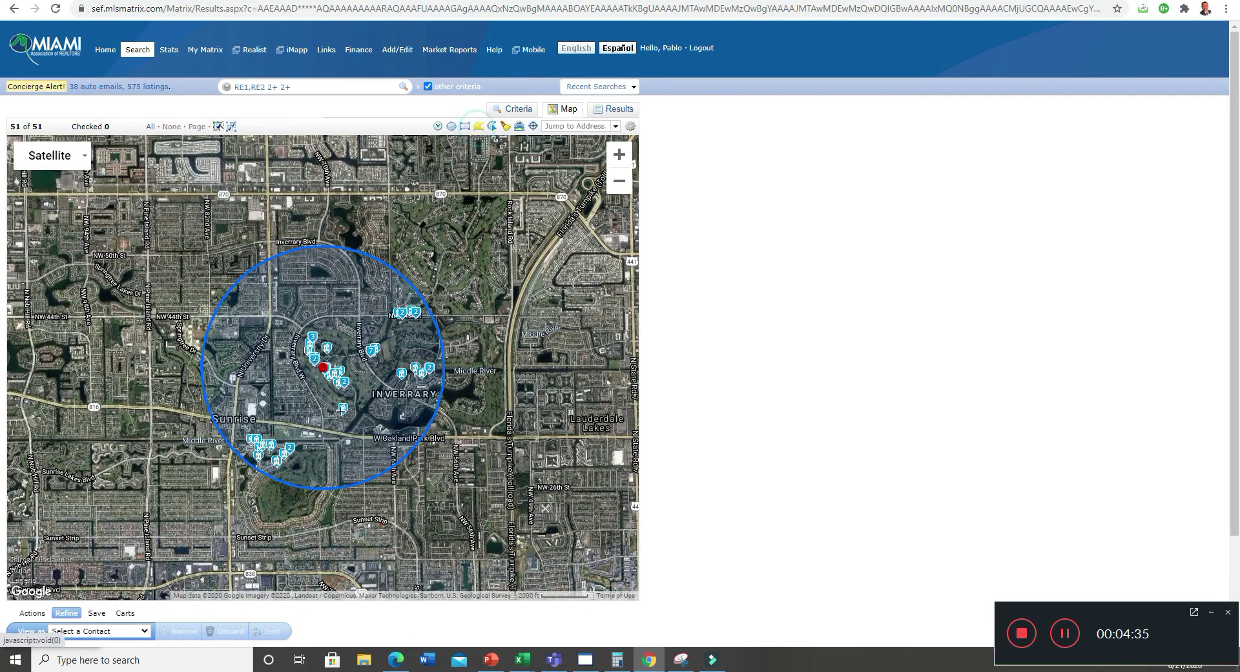
{"action": "left_click", "coordinate": [338, 399]}
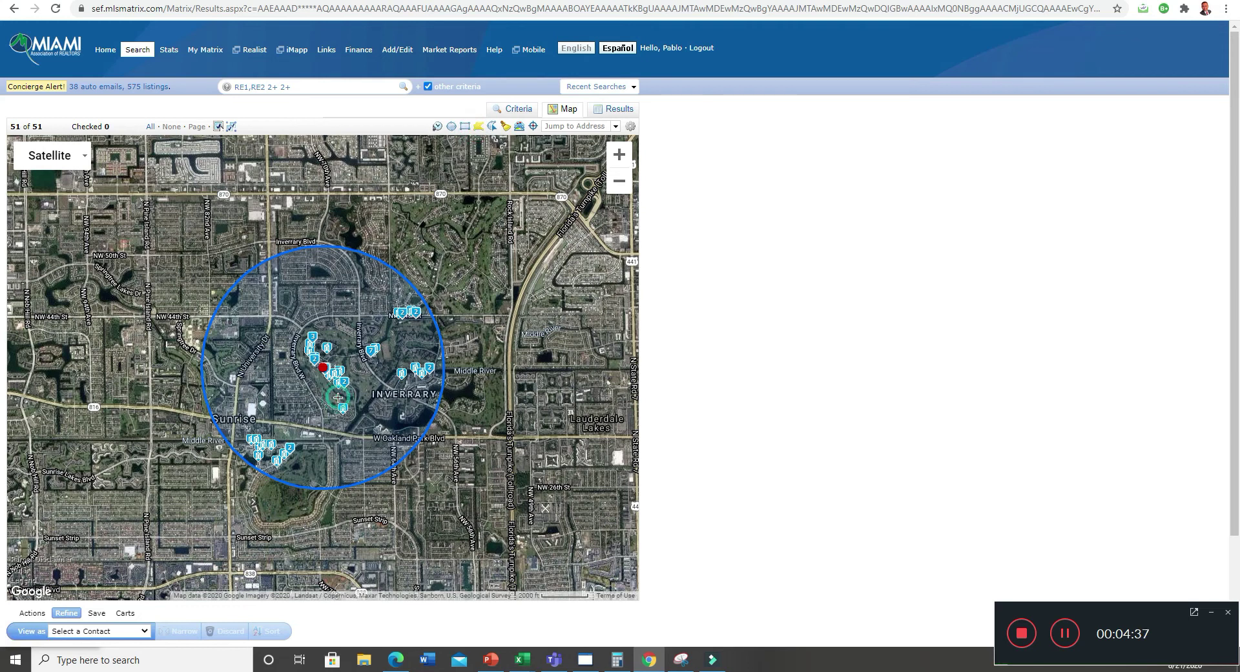
{"action": "left_click", "coordinate": [365, 373]}
{"action": "left_click", "coordinate": [322, 324]}
{"action": "left_click", "coordinate": [295, 335]}
{"action": "left_click", "coordinate": [310, 391]}
{"action": "left_click", "coordinate": [336, 399]}
{"action": "left_click", "coordinate": [337, 401]}
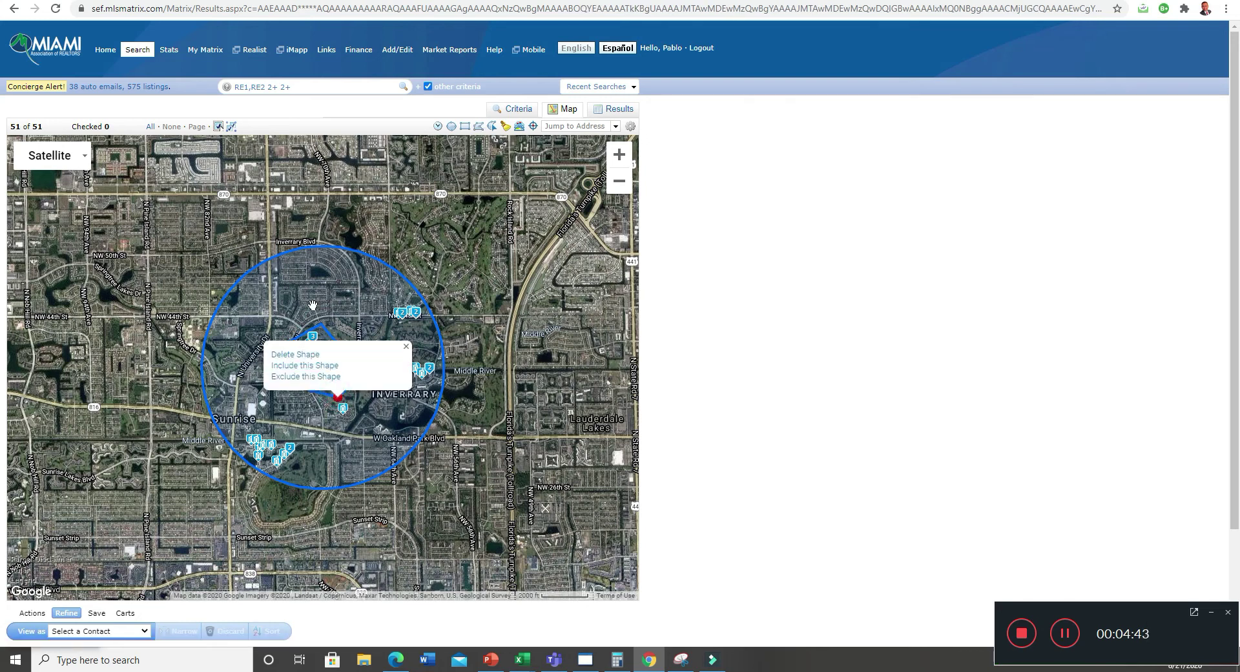
{"action": "left_click", "coordinate": [308, 364]}
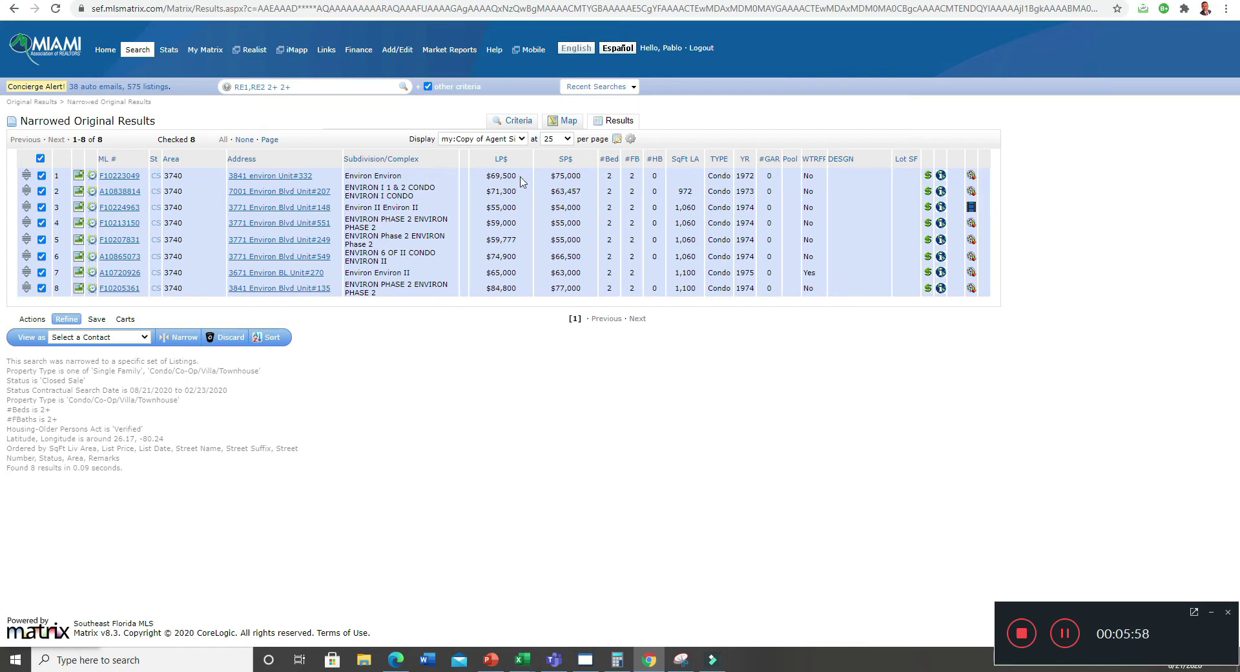
Sort closed sales by sale price descending and view top unit 135's details and photos.
{"action": "left_click", "coordinate": [565, 159]}
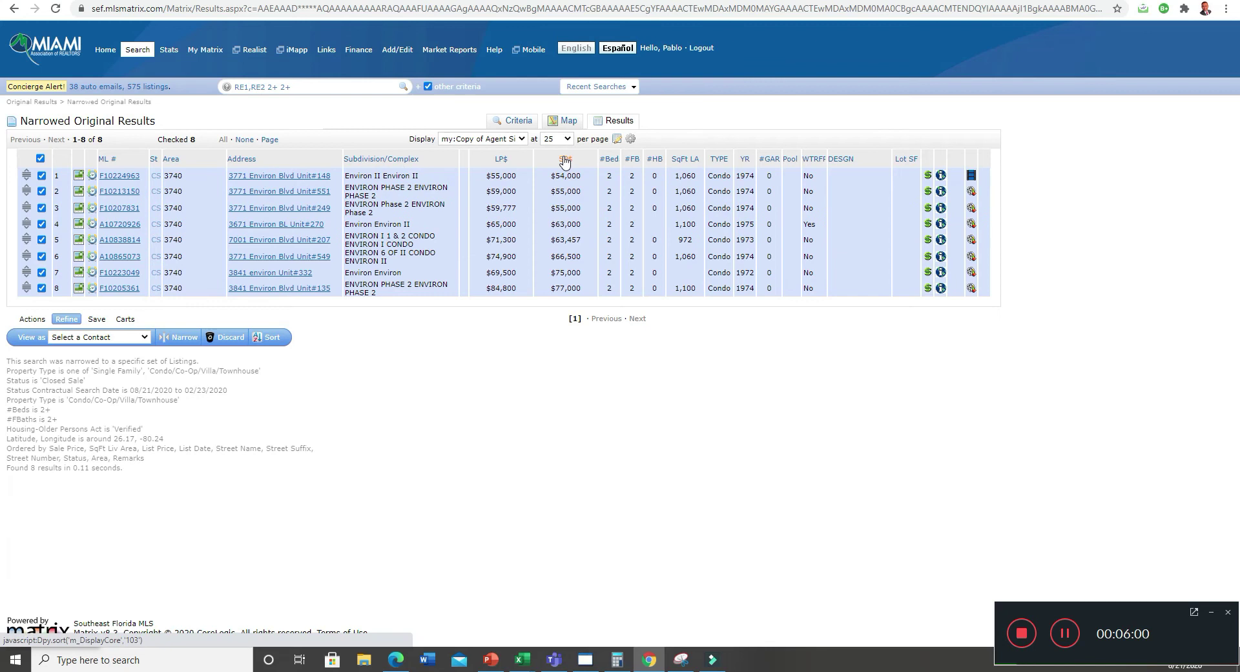
{"action": "left_click", "coordinate": [565, 160]}
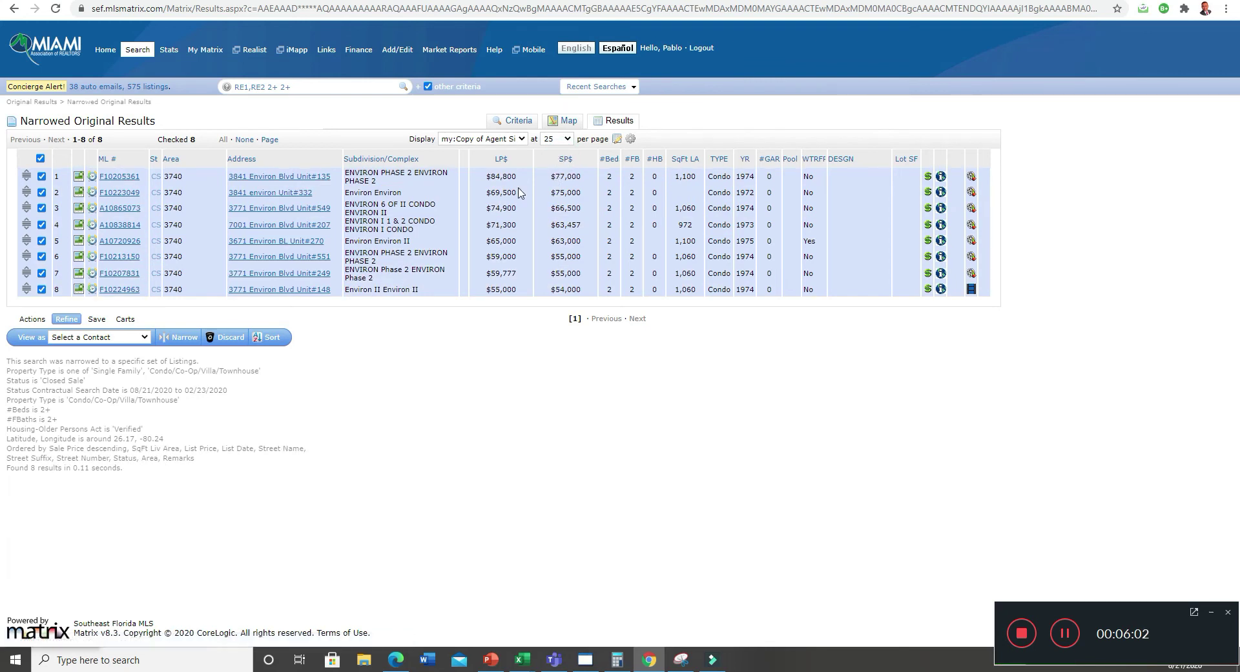
{"action": "left_click", "coordinate": [124, 178]}
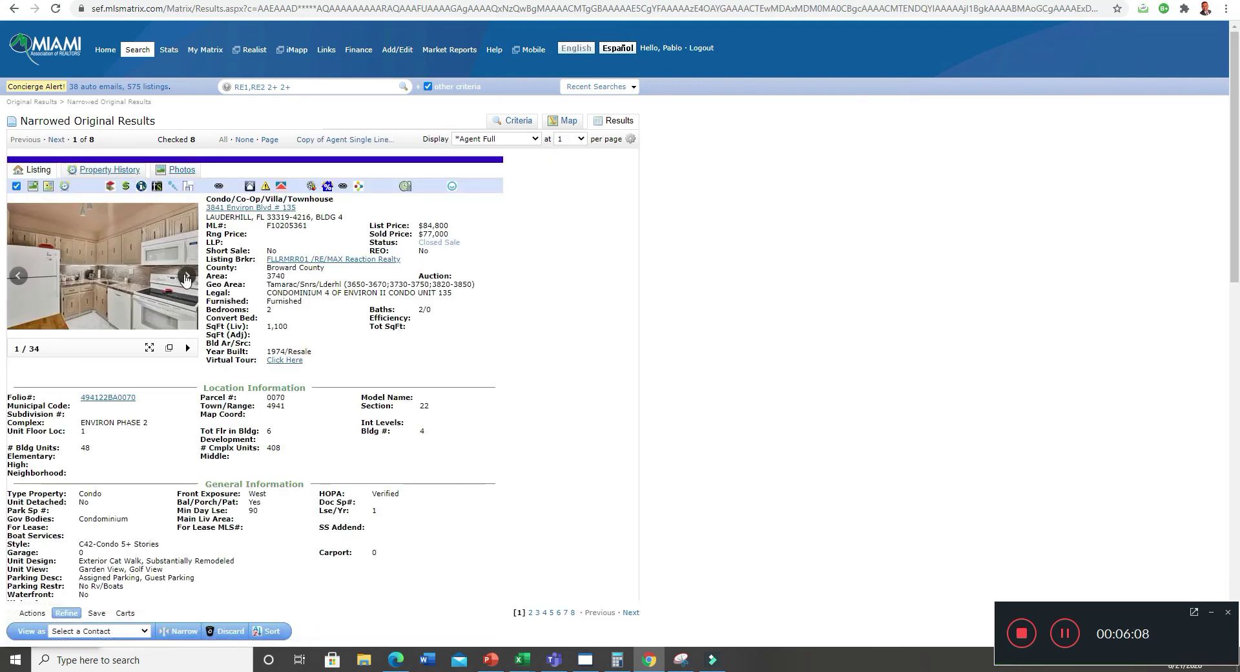
{"action": "left_click", "coordinate": [169, 348]}
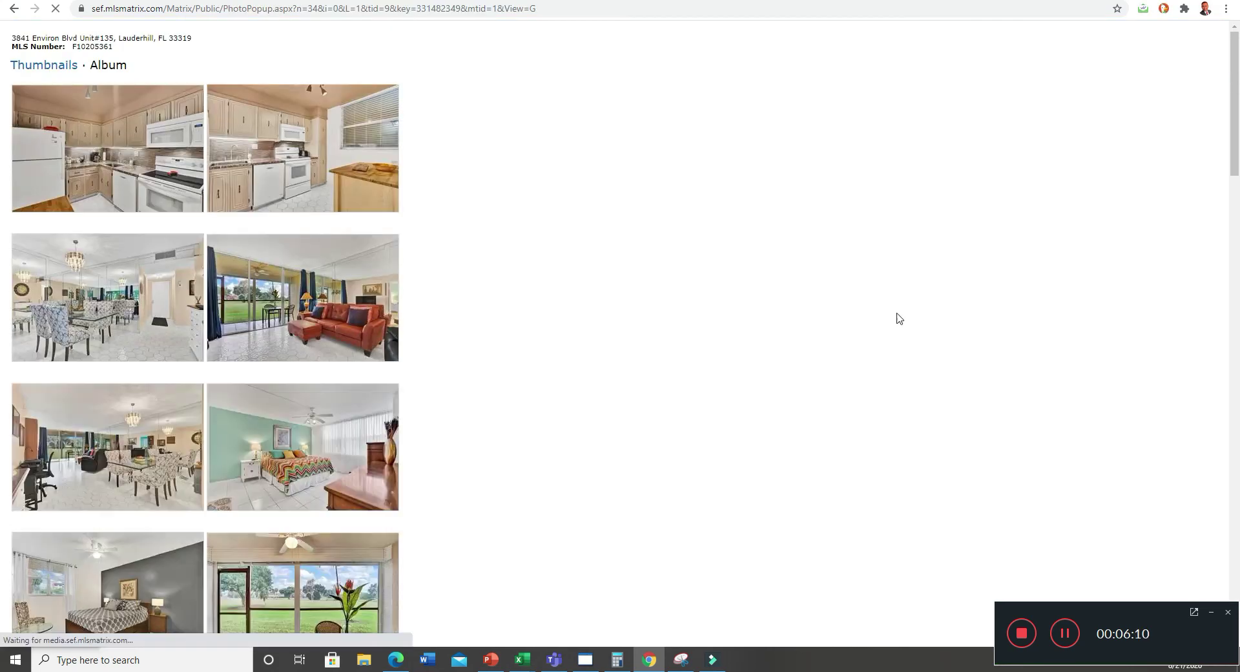
{"action": "scroll", "coordinate": [917, 319], "scroll_direction": "down", "scroll_amount": 1}
{"action": "mouse_move", "coordinate": [1234, 116]}
{"action": "left_mouse_down"}
{"action": "mouse_move", "coordinate": [1235, 501]}
{"action": "mouse_move", "coordinate": [1195, 387]}
{"action": "mouse_move", "coordinate": [1182, 65]}
{"action": "left_mouse_up"}
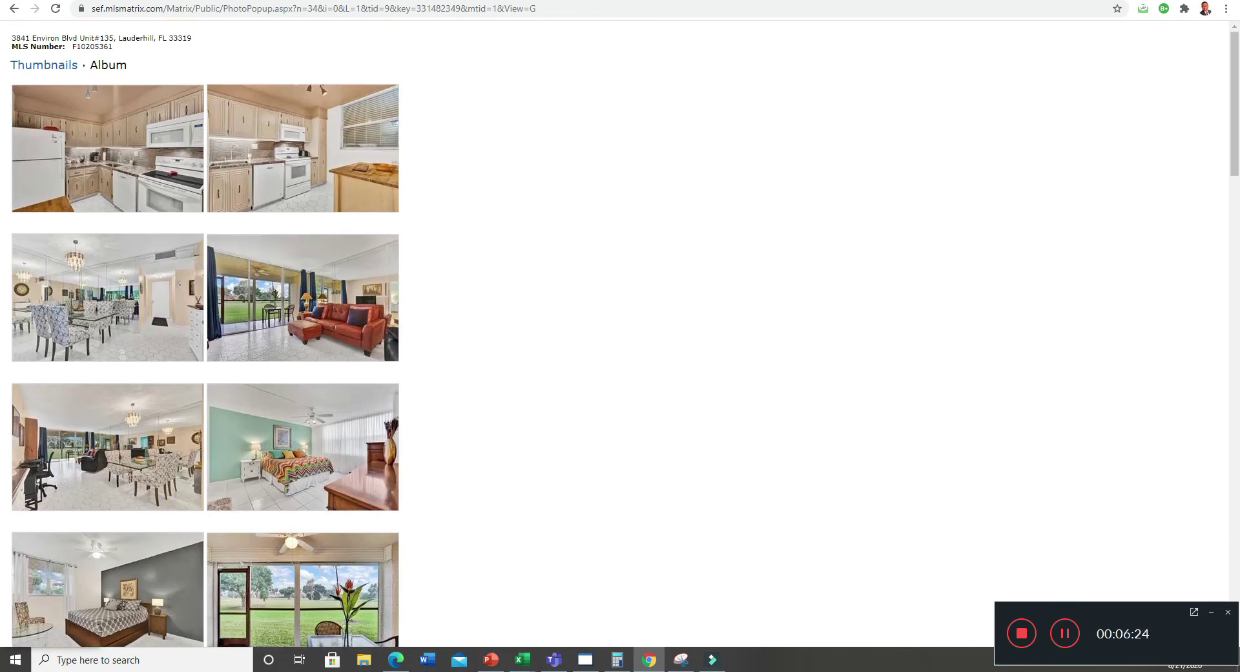
{"action": "key", "text": "ctrl+w"}
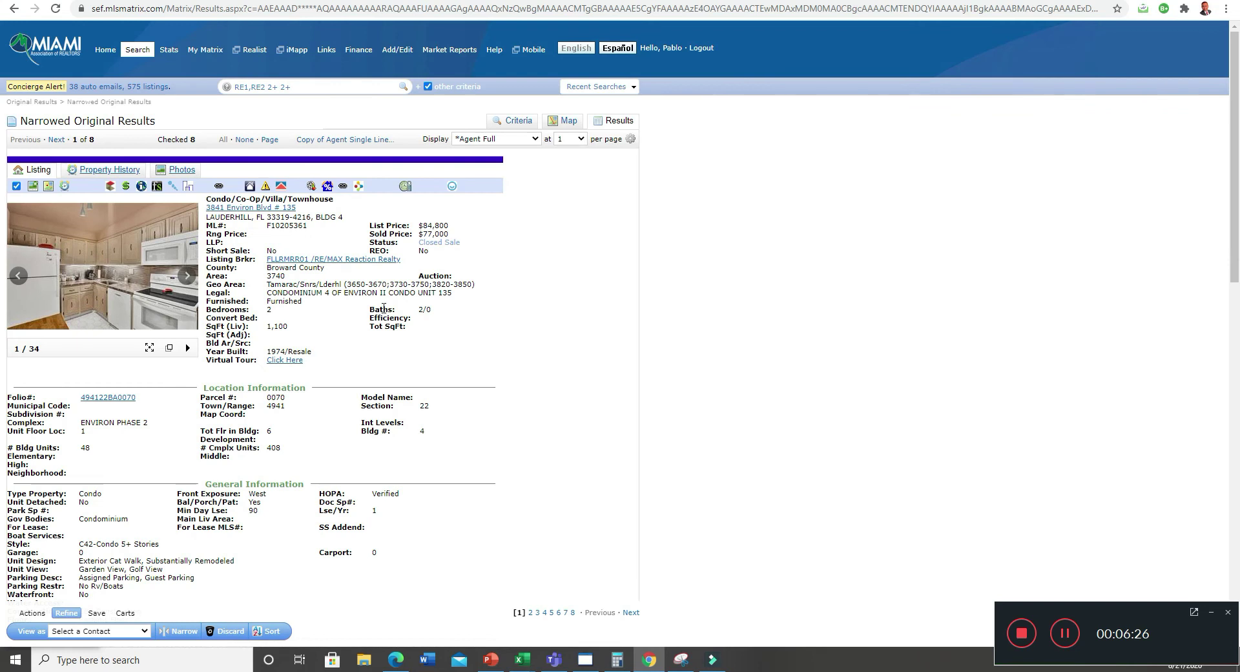
Compare unit 135's $84,800 list and $77,000 sale prices and scroll through its details.
{"action": "left_click_drag", "start_coordinate": [420, 226], "coordinate": [456, 239]}
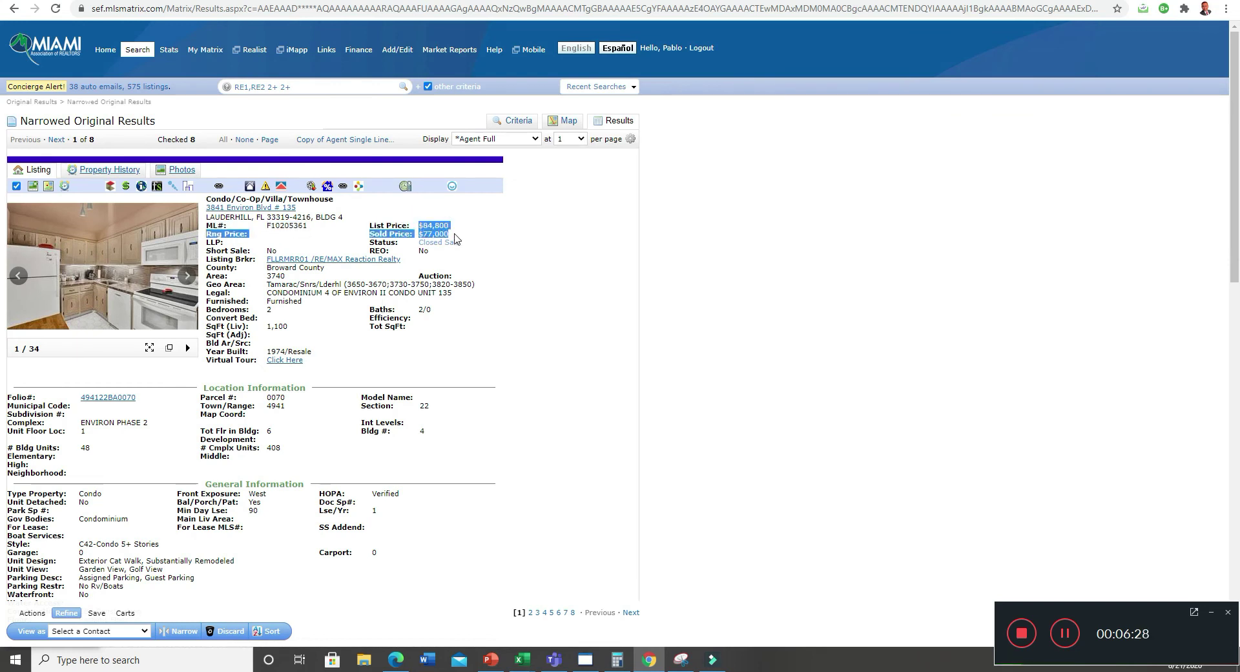
{"action": "left_click", "coordinate": [474, 238]}
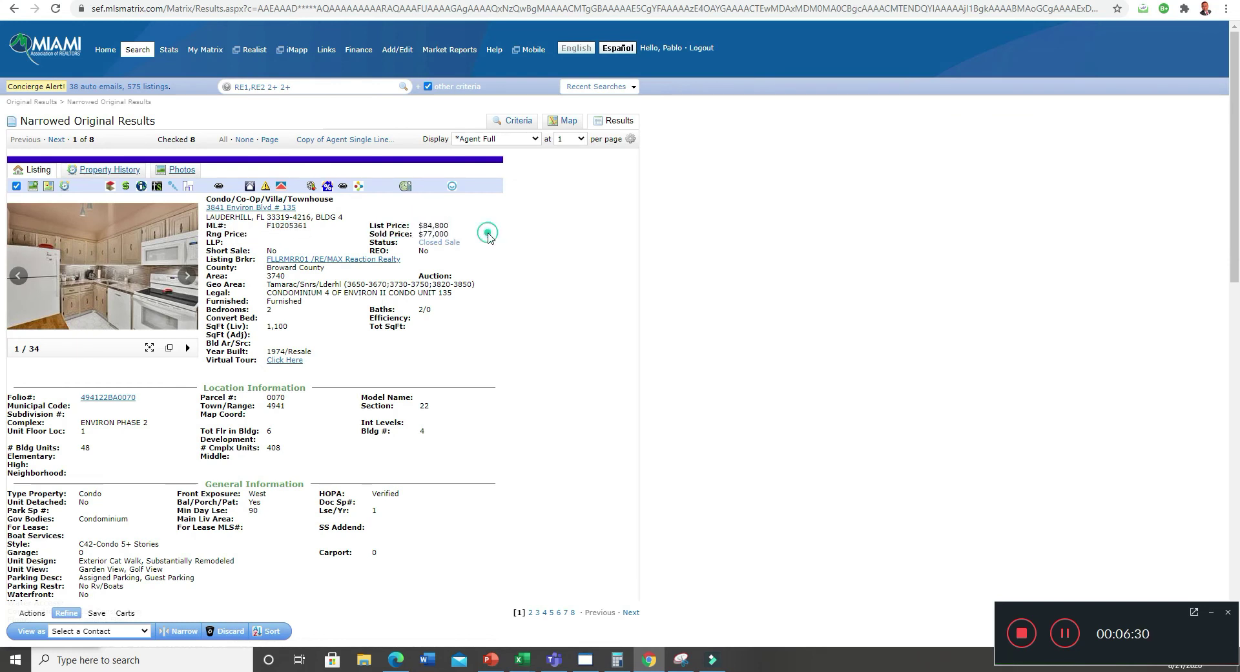
{"action": "scroll", "coordinate": [2, 76], "scroll_direction": "down", "scroll_amount": 4}
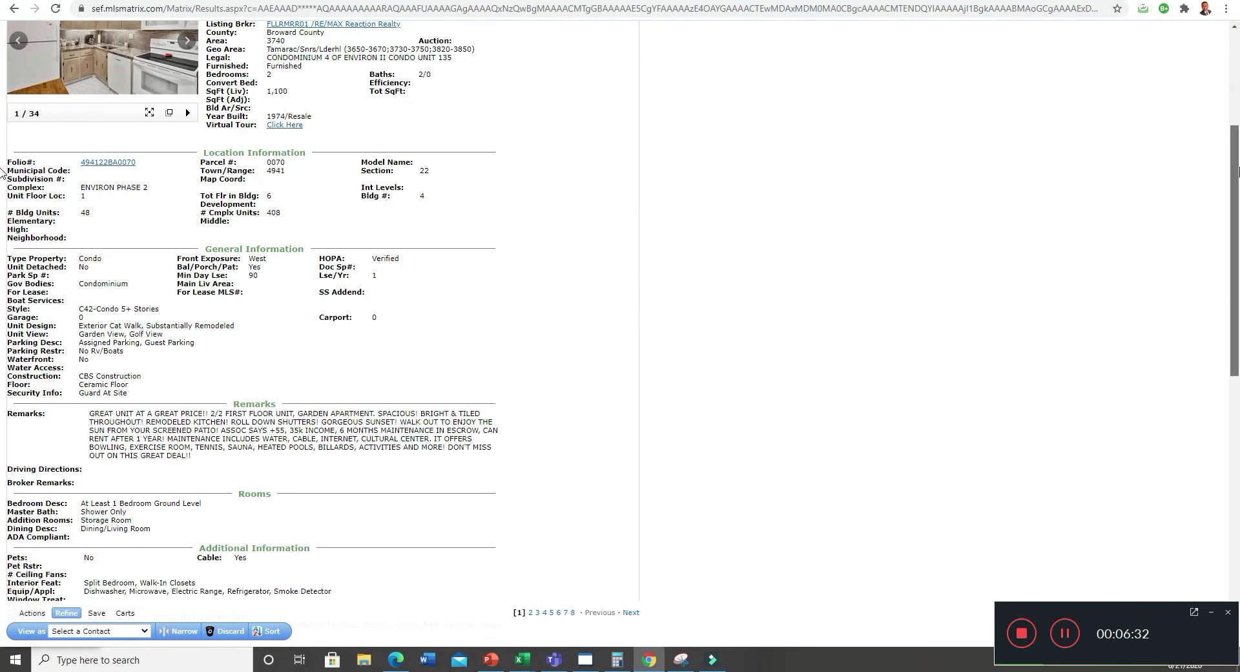
{"action": "scroll", "coordinate": [2, 219], "scroll_direction": "down", "scroll_amount": 2}
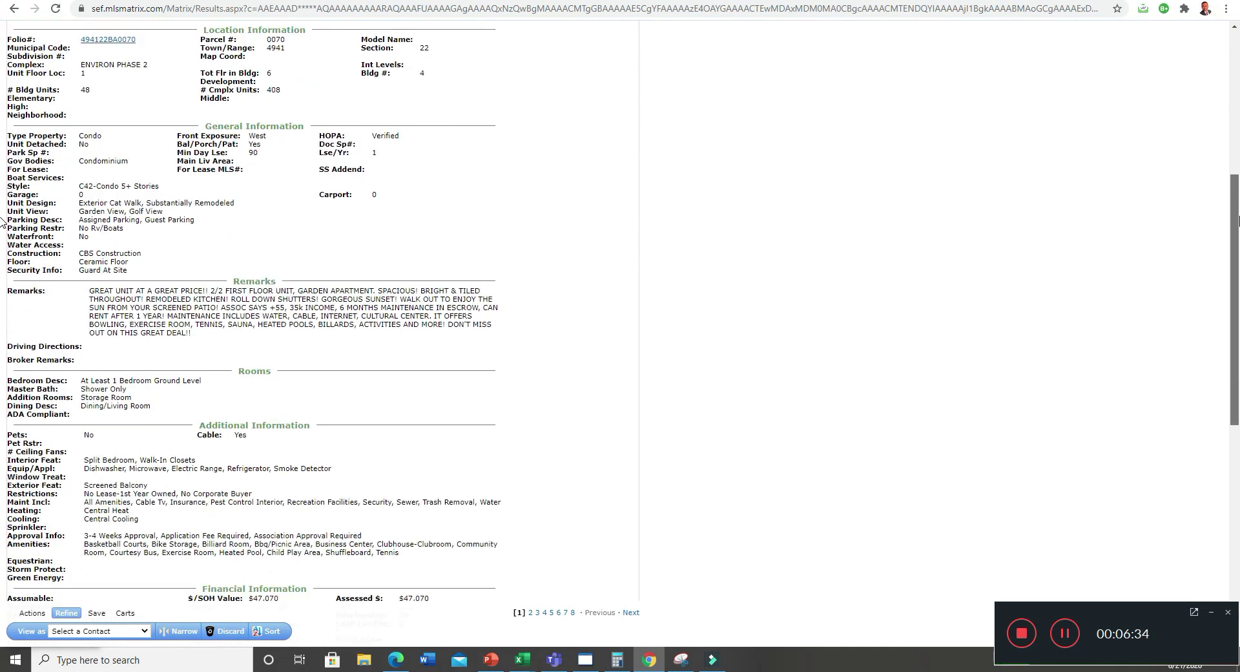
{"action": "scroll", "coordinate": [2, 220], "scroll_direction": "down", "scroll_amount": 1}
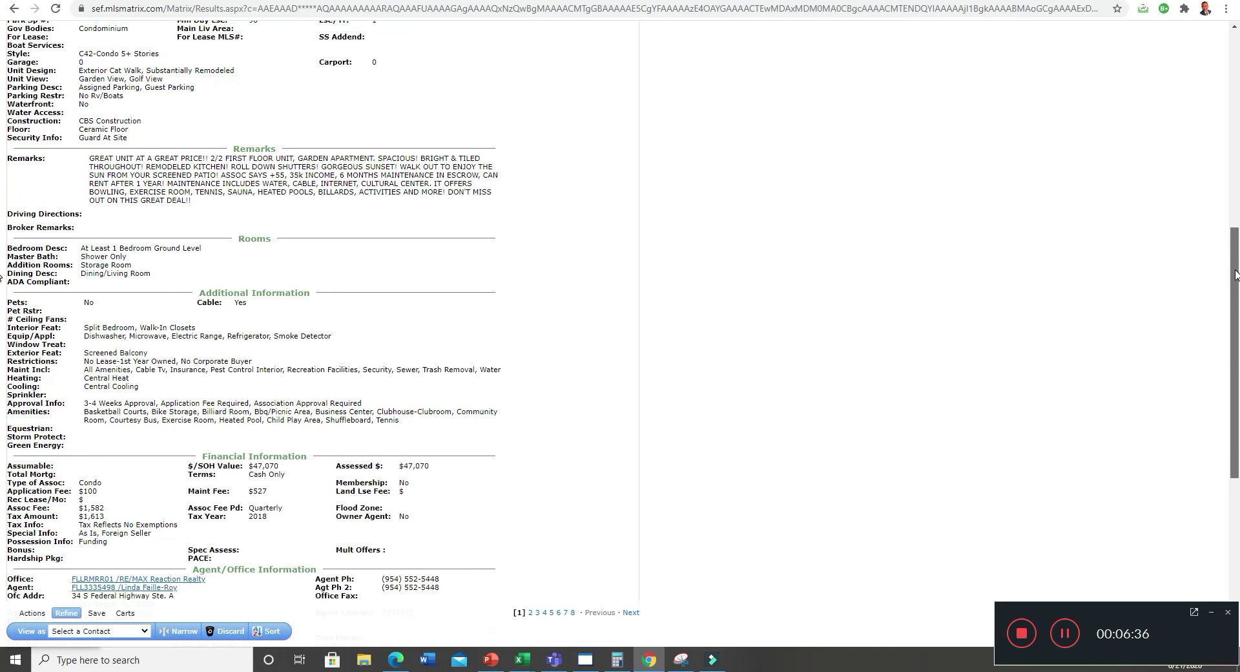
{"action": "scroll", "coordinate": [2, 220], "scroll_direction": "down", "scroll_amount": 1}
{"action": "scroll", "coordinate": [508, 136], "scroll_direction": "up", "scroll_amount": 7}
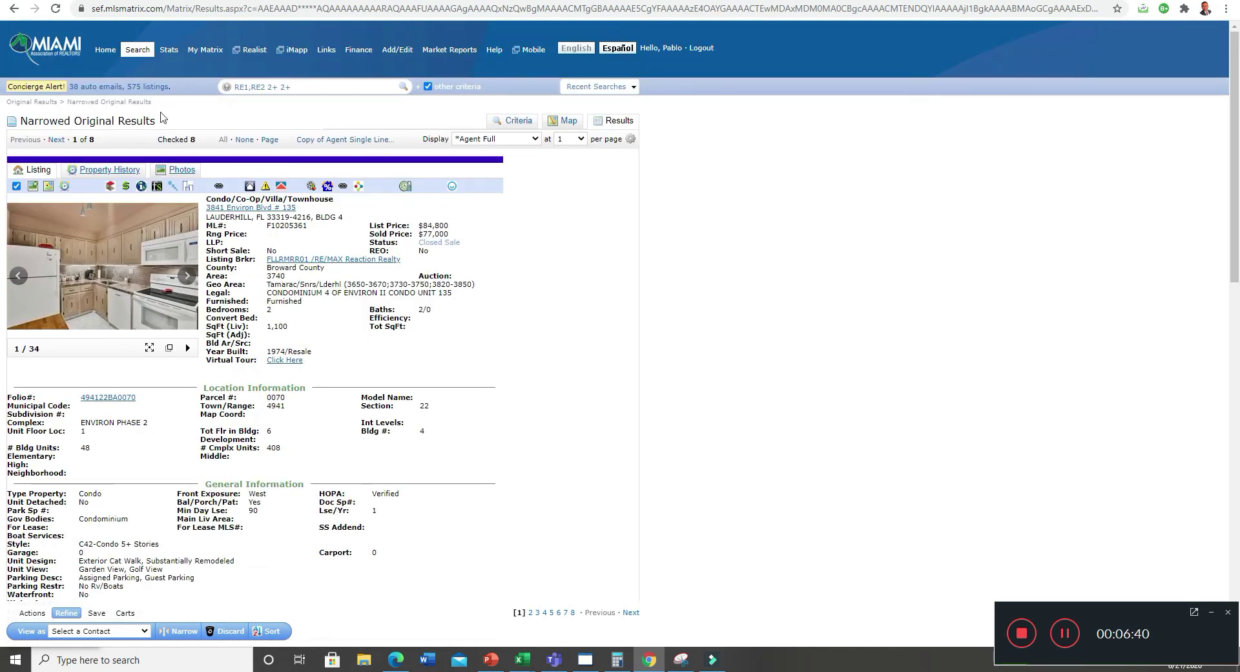
Move to the second comparable, unit 332, and browse through its photos.
{"action": "left_click", "coordinate": [57, 139]}
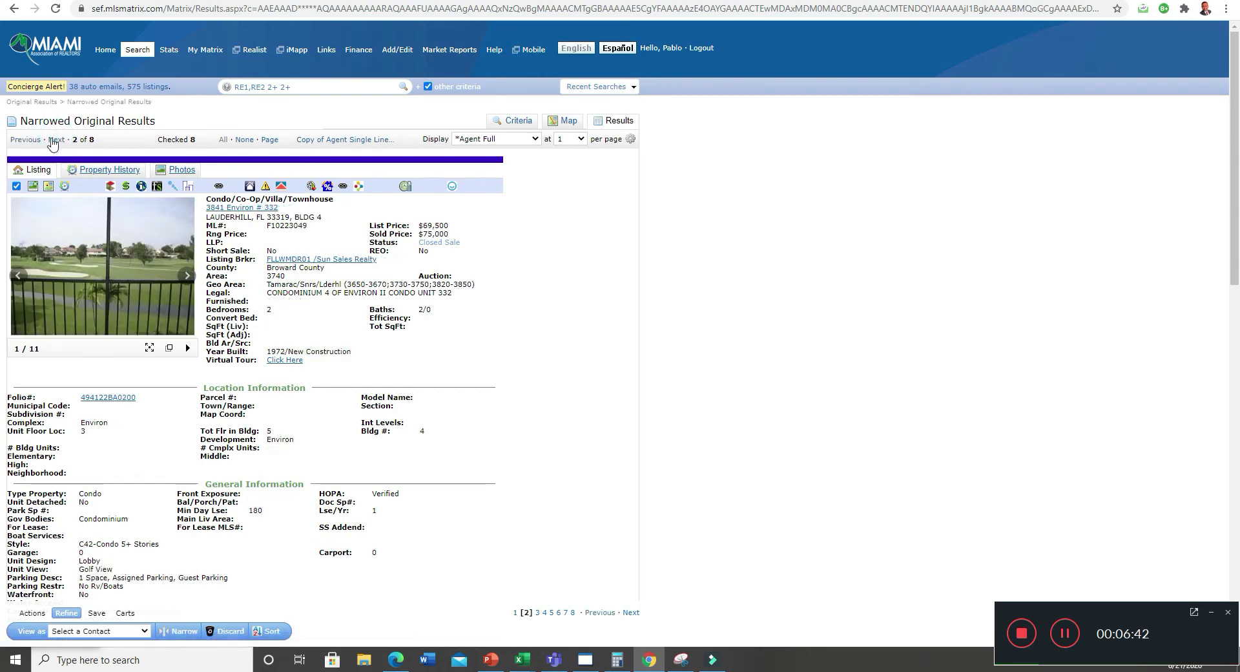
{"action": "left_click", "coordinate": [186, 276]}
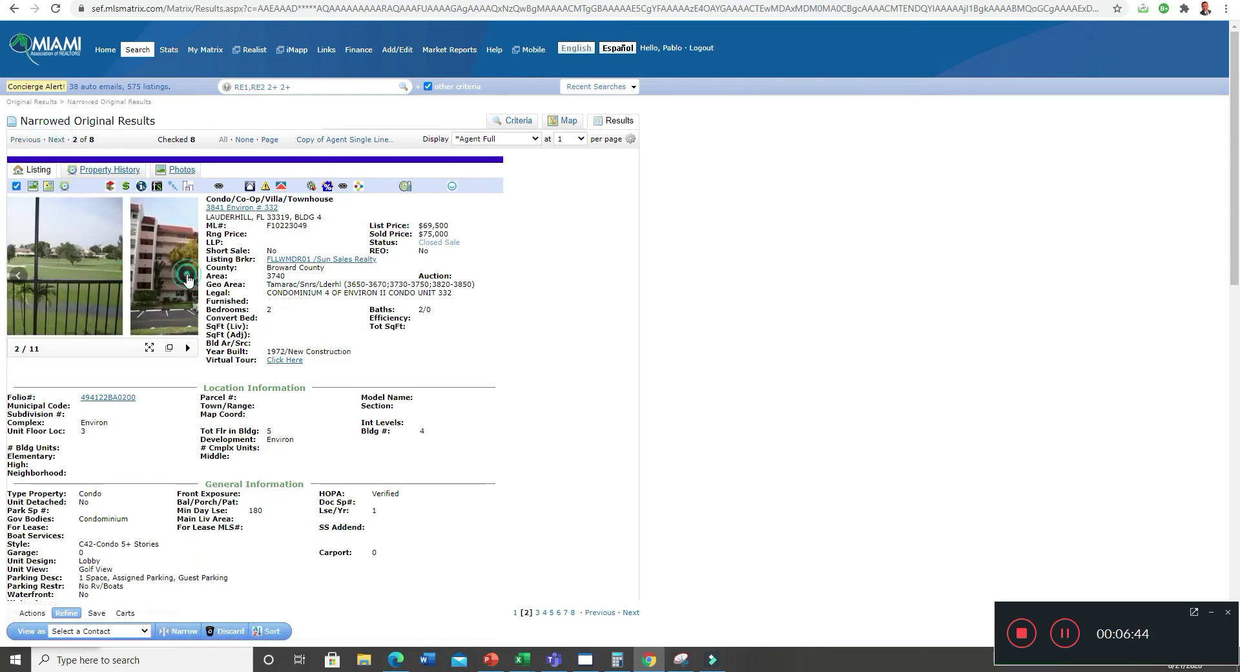
{"action": "left_click", "coordinate": [186, 276]}
{"action": "left_click", "coordinate": [186, 276]}
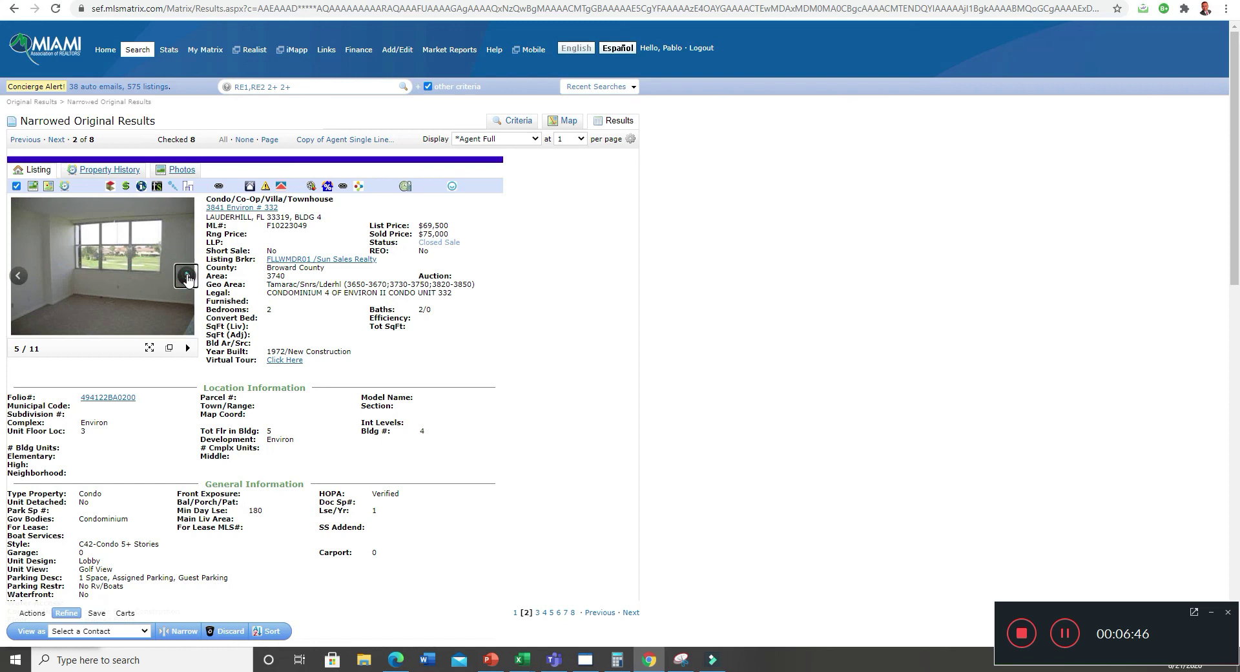
{"action": "left_click", "coordinate": [186, 276]}
{"action": "left_click", "coordinate": [187, 276]}
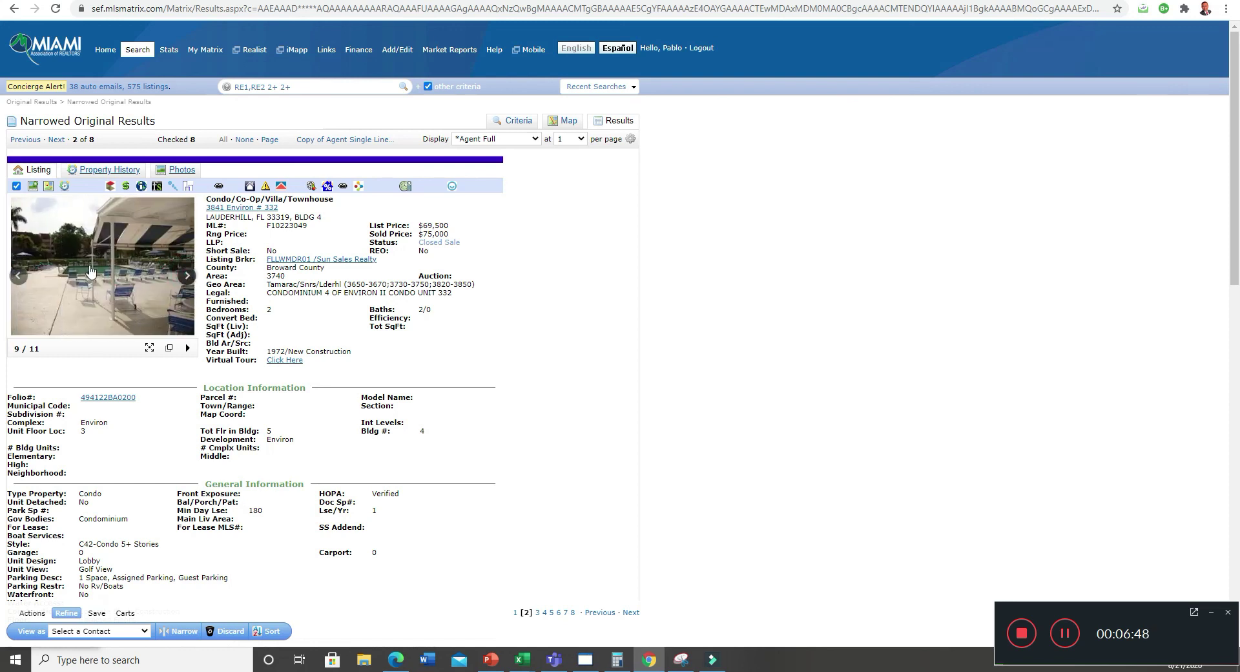
{"action": "left_click", "coordinate": [19, 276]}
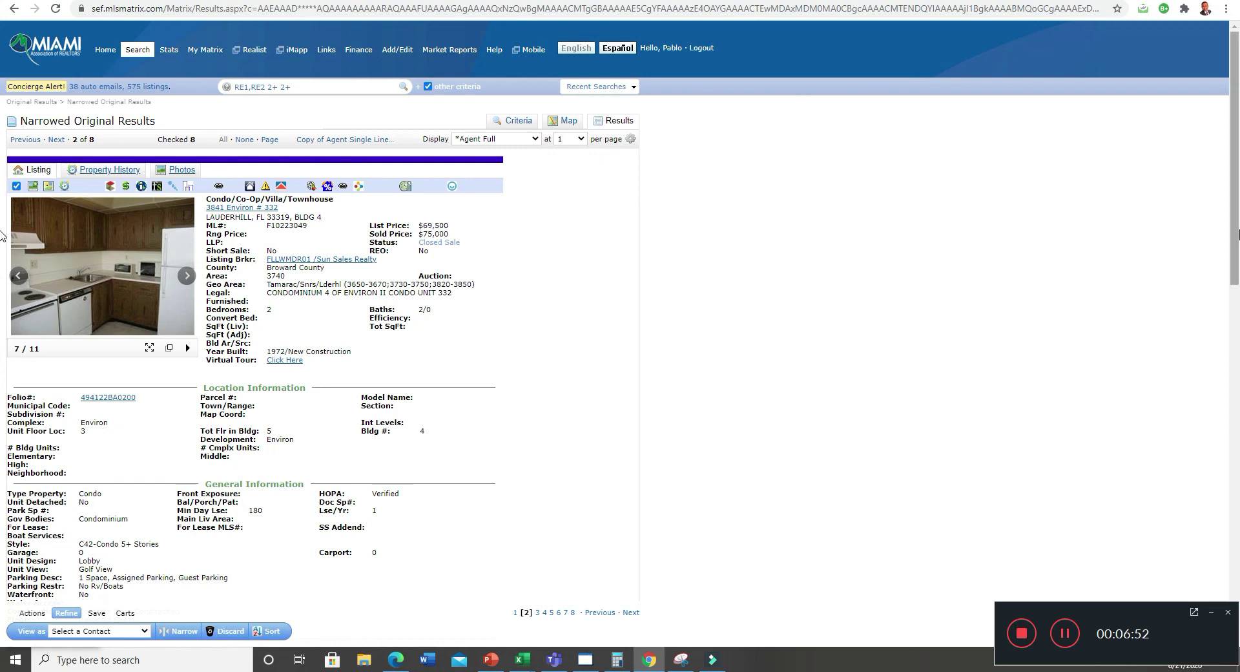
{"action": "left_click_drag", "start_coordinate": [1235, 258], "coordinate": [1238, 564]}
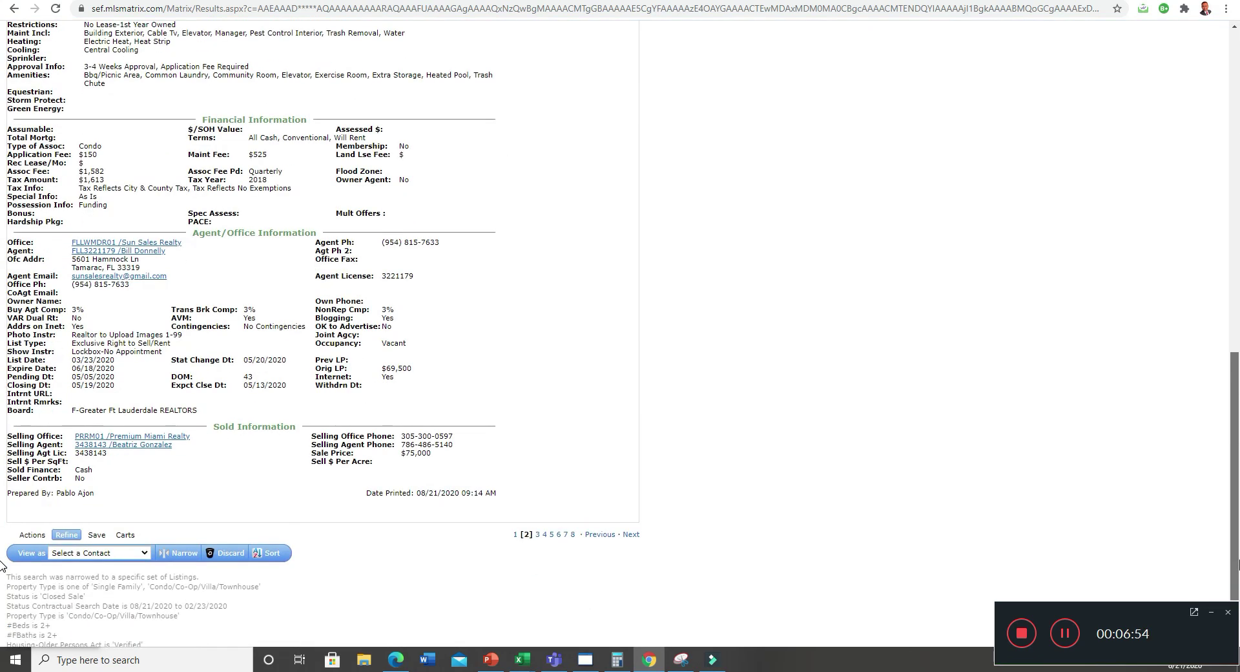
{"action": "scroll", "coordinate": [1177, 295], "scroll_direction": "up", "scroll_amount": 10}
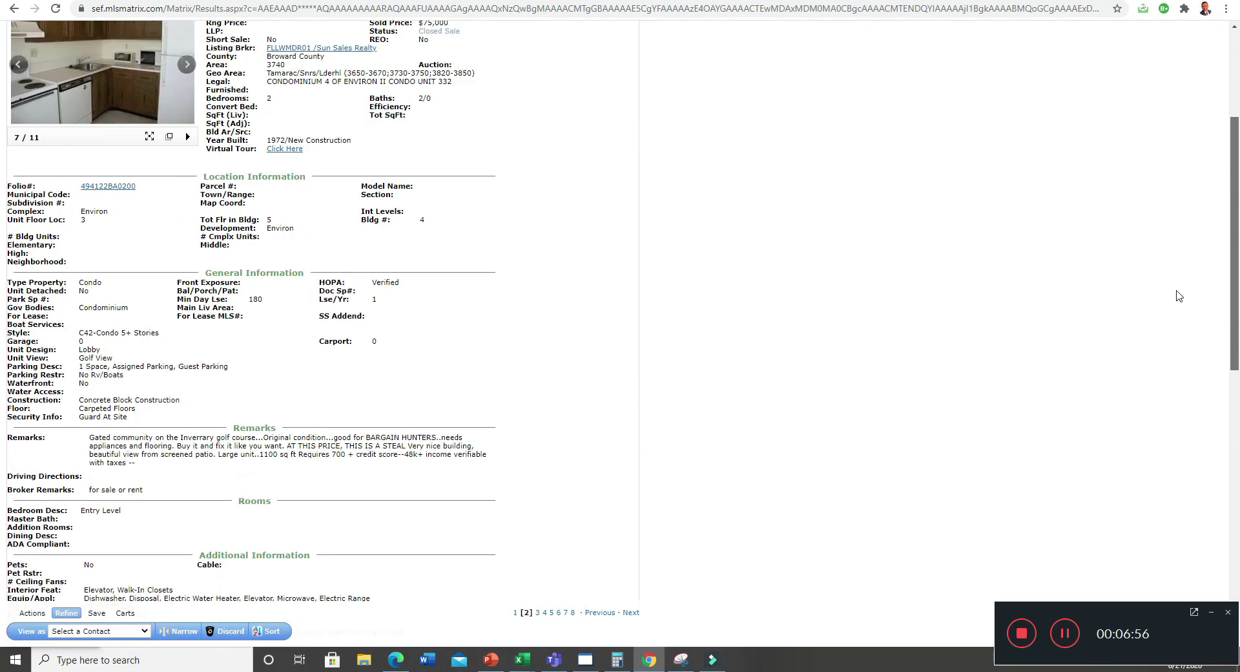
{"action": "scroll", "coordinate": [1129, 126], "scroll_direction": "up", "scroll_amount": 4}
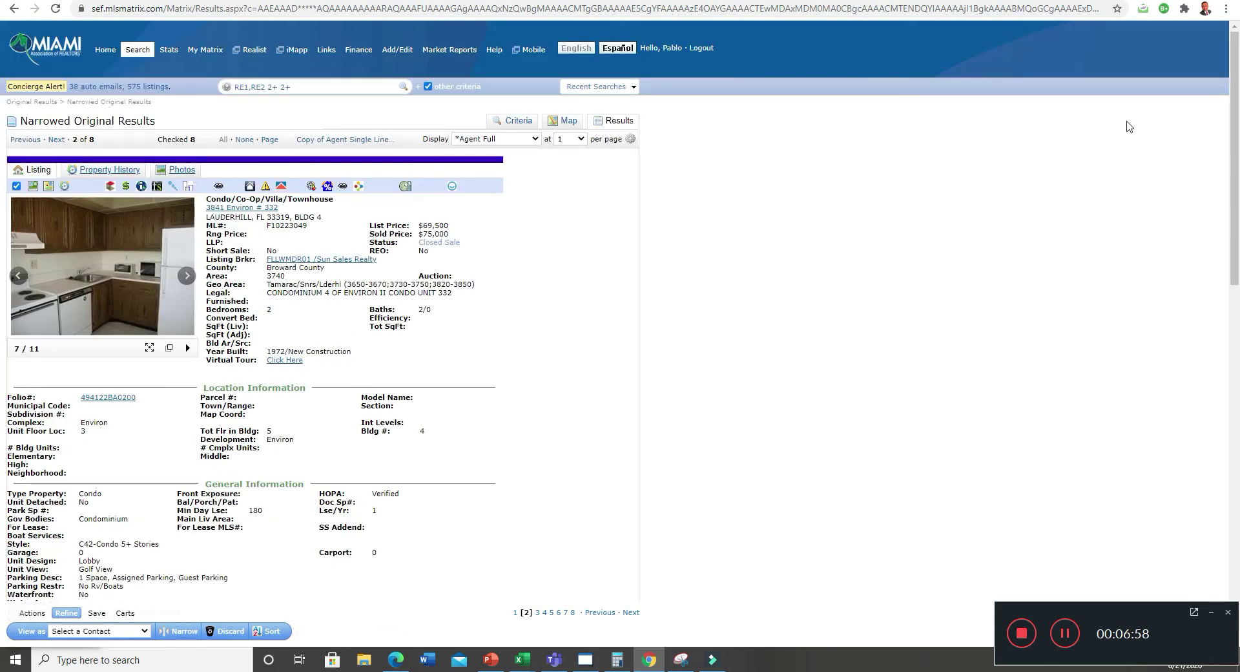
Advance through comparables 3–5, then return to the 'my:Copy of Agent Single Line' grid.
{"action": "left_click", "coordinate": [57, 142]}
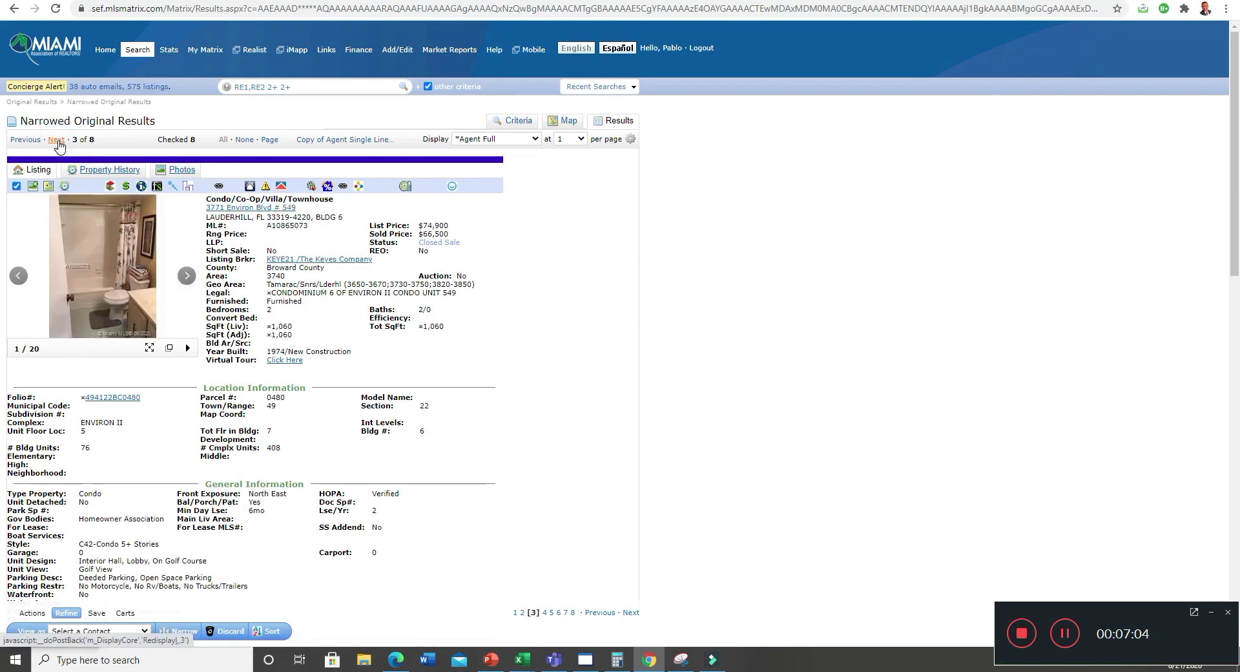
{"action": "left_click", "coordinate": [57, 141]}
{"action": "left_click", "coordinate": [57, 141]}
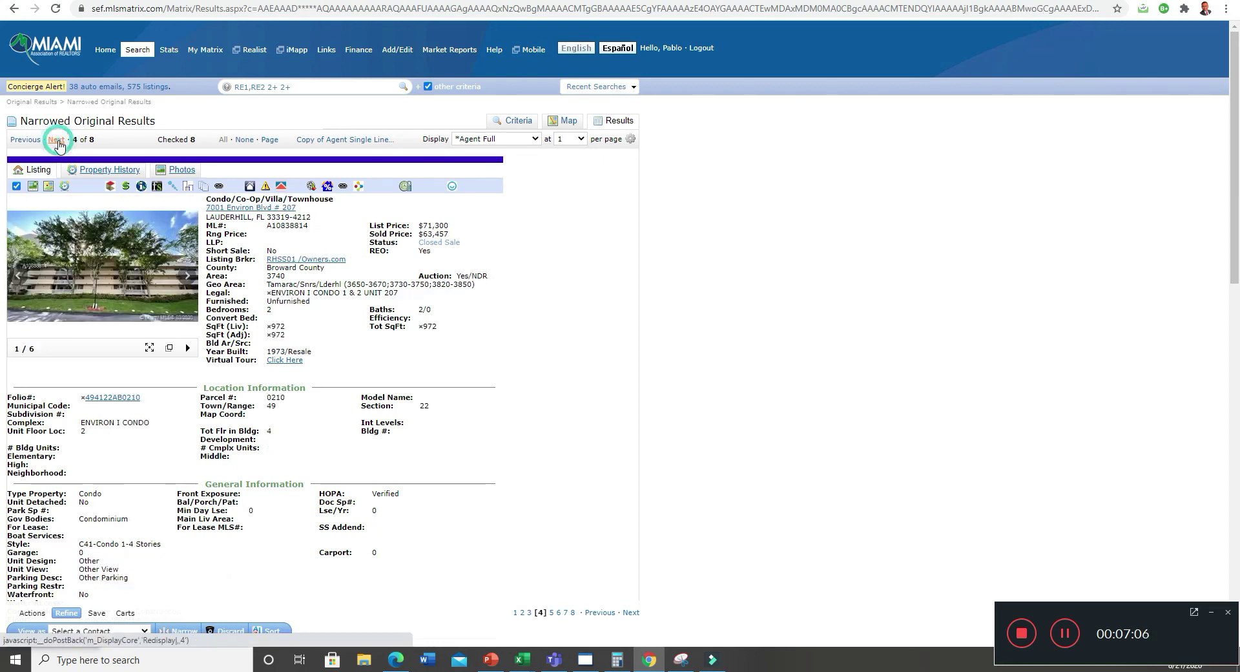
{"action": "left_click", "coordinate": [492, 139]}
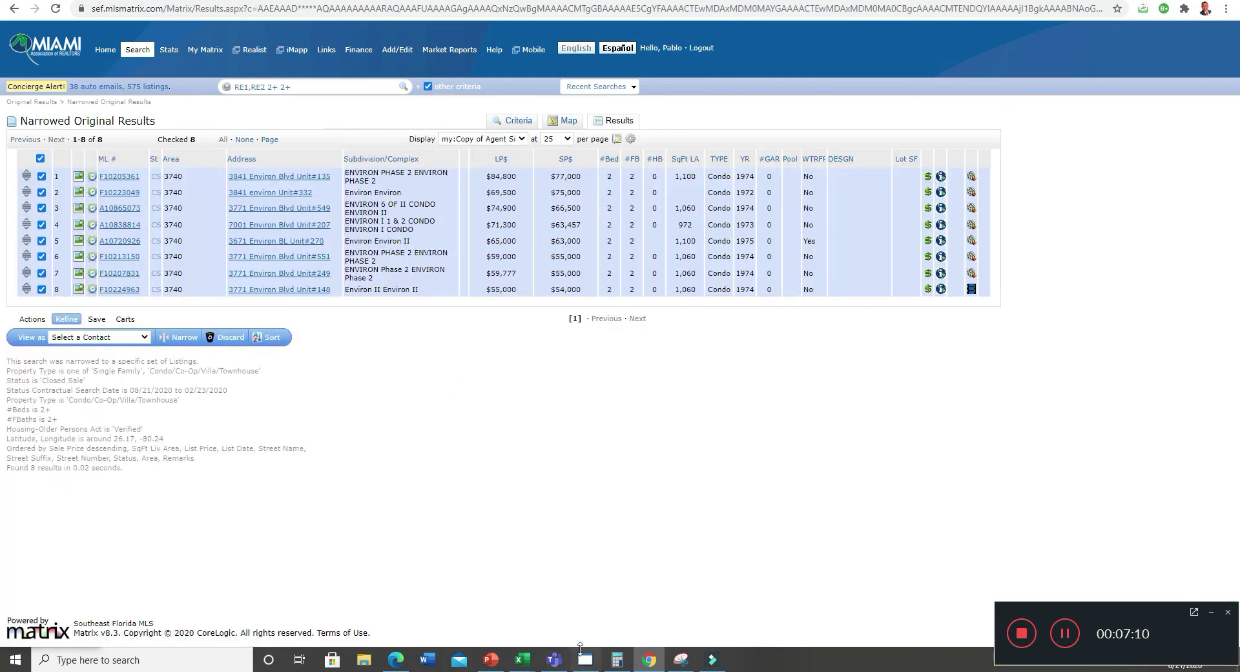